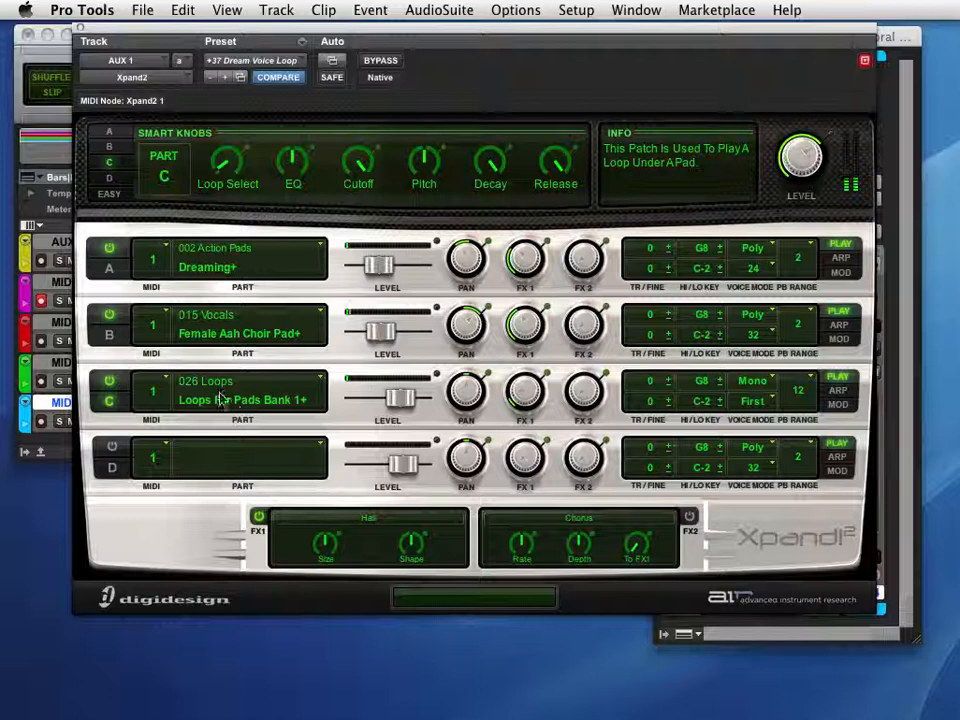
Switch parts C and B off and back on to audition the layers of the Xpand2 preset
click(109, 381)
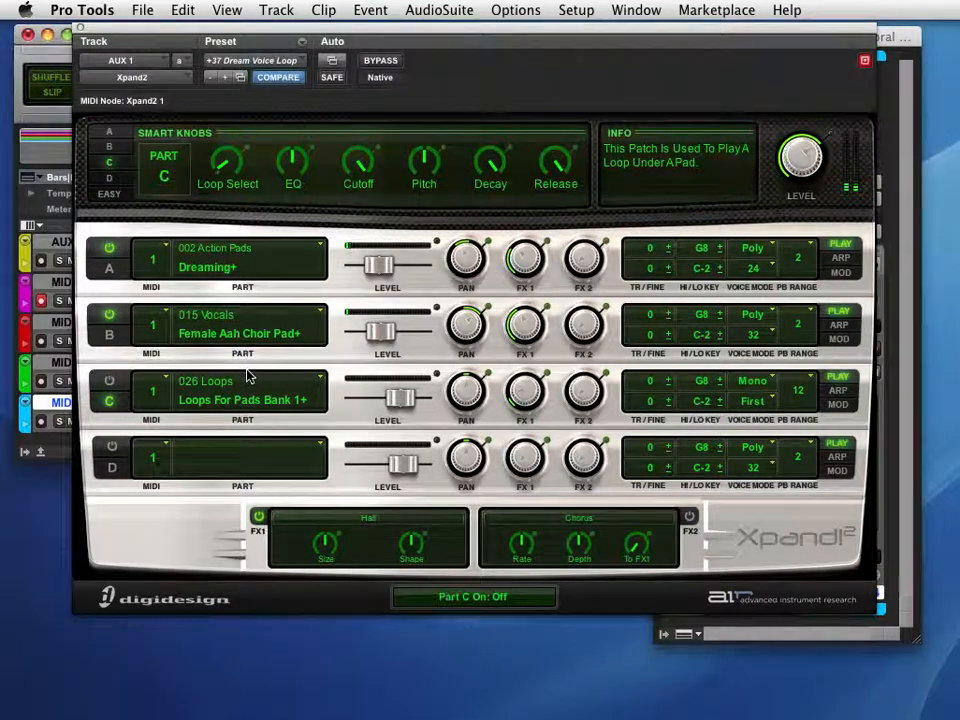
click(111, 317)
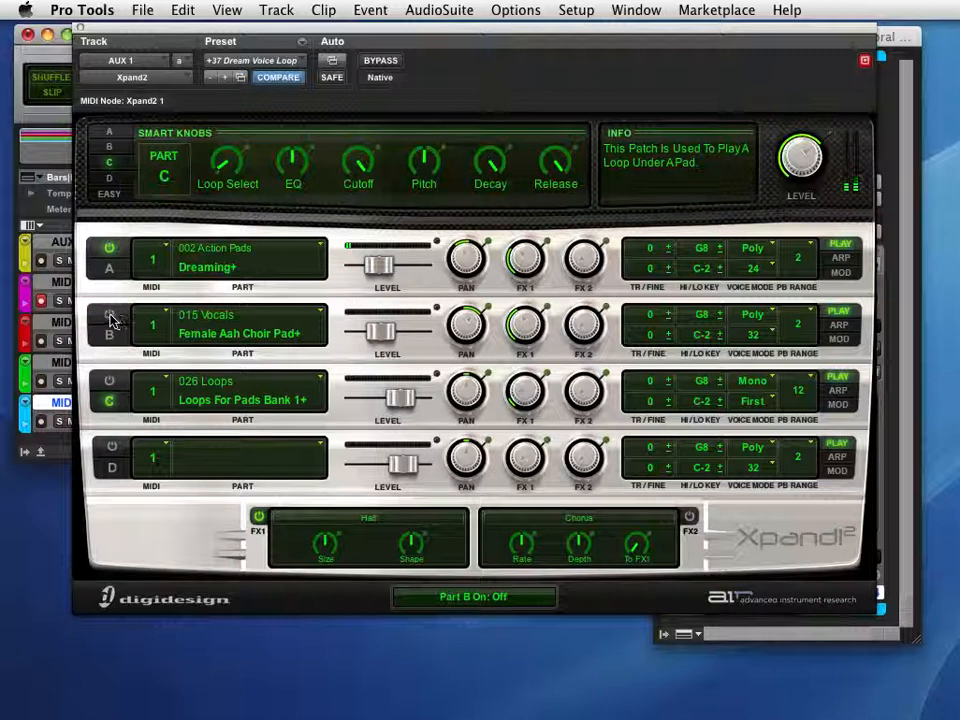
click(110, 316)
click(109, 380)
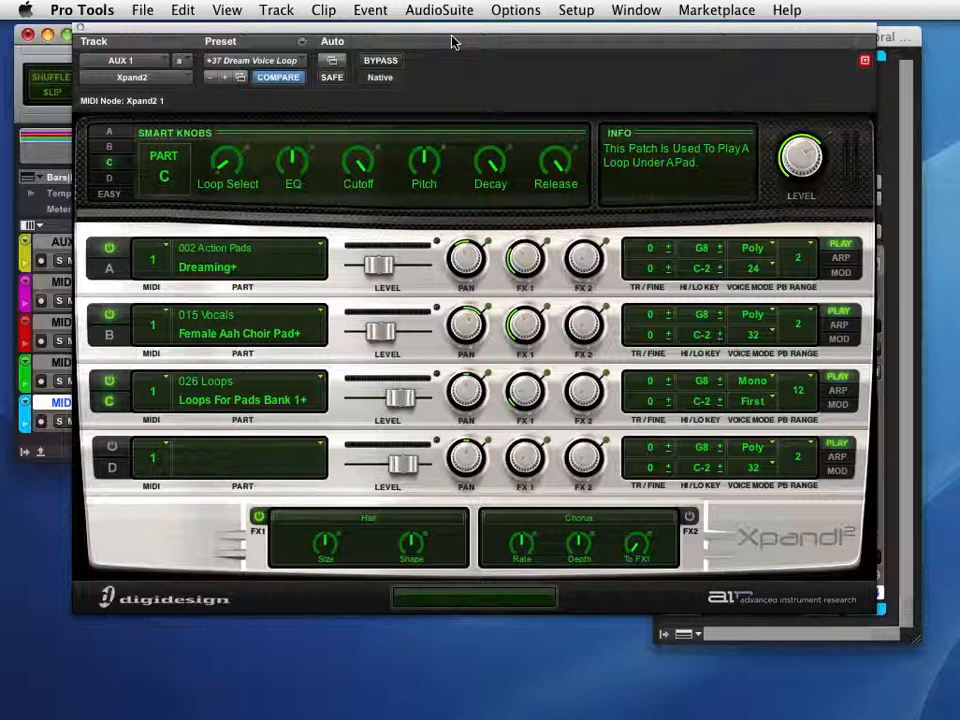
click(283, 61)
click(281, 62)
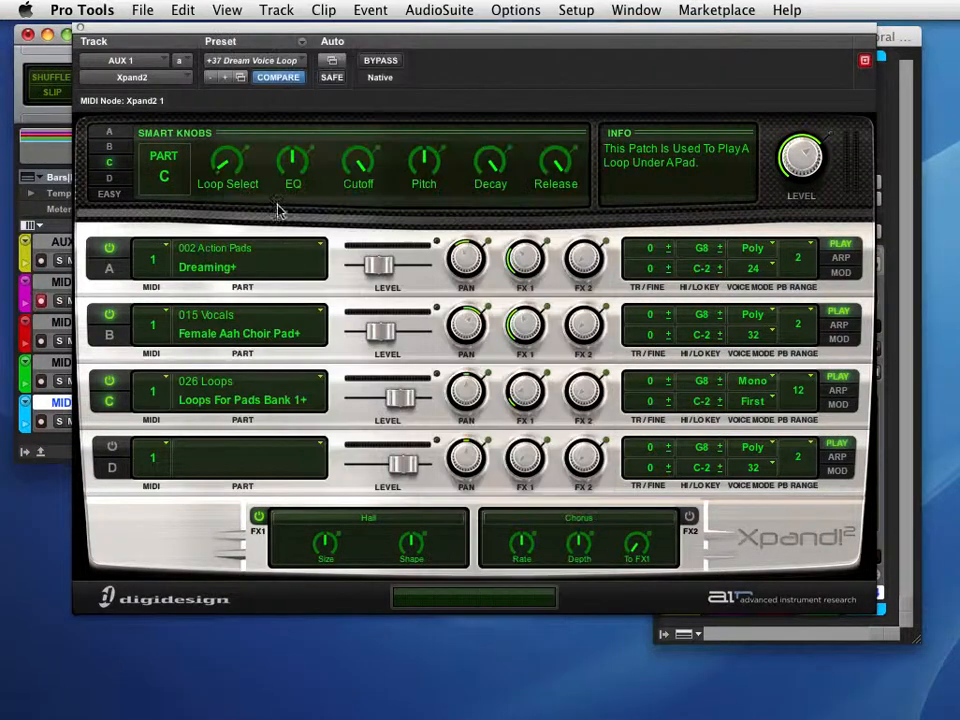
Load the 024 Drums sounds Snares Menu into part A and Kicks Menu into part B
click(318, 250)
mouse_move(274, 538)
mouse_move(253, 616)
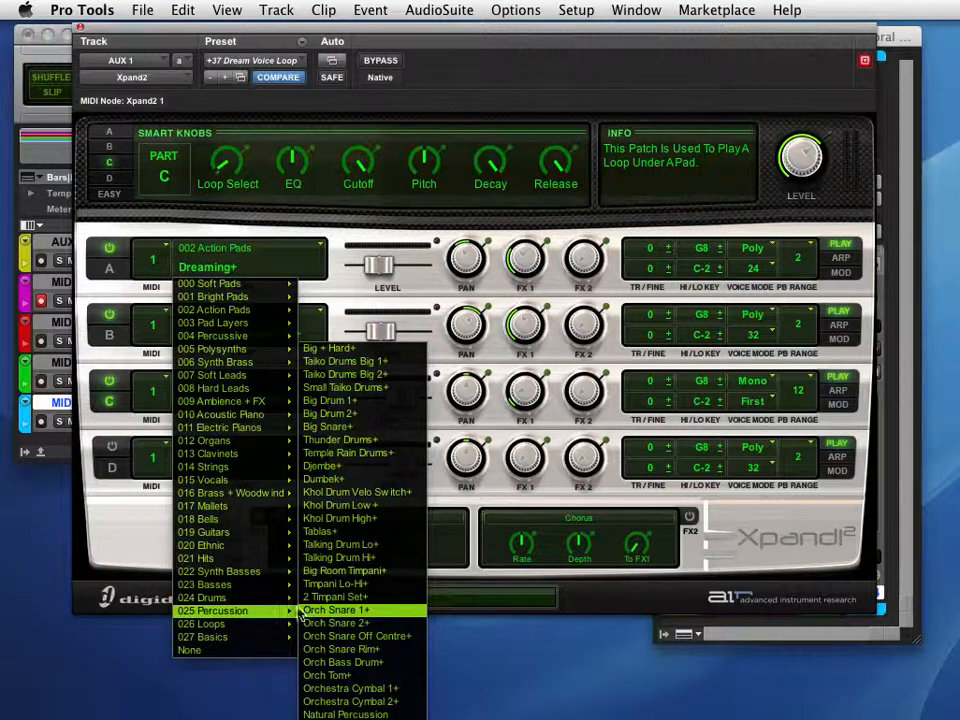
mouse_move(285, 603)
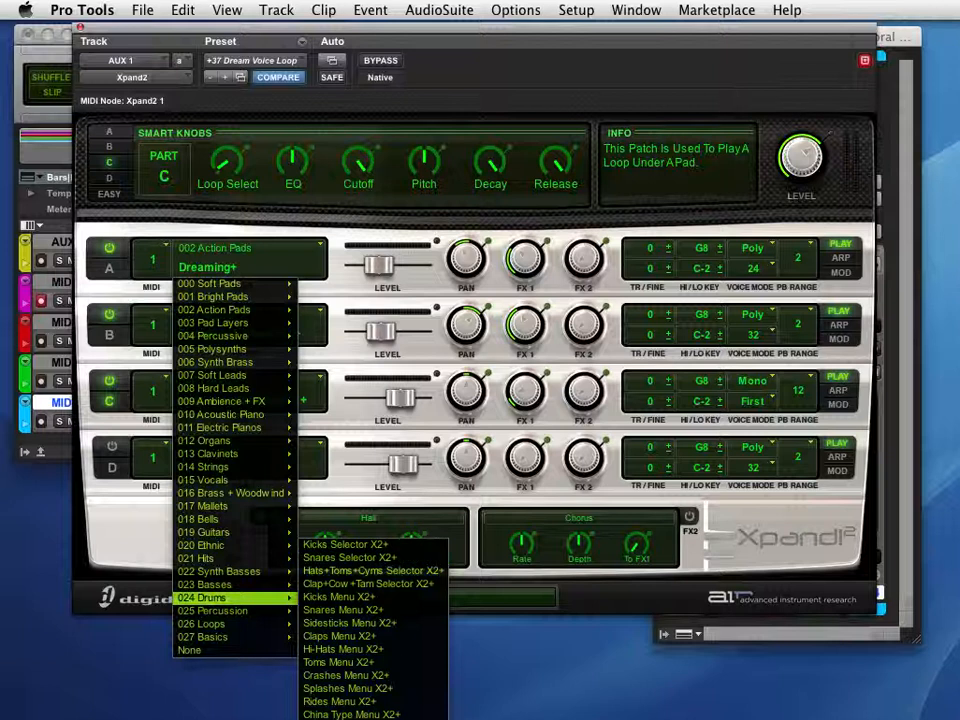
click(343, 610)
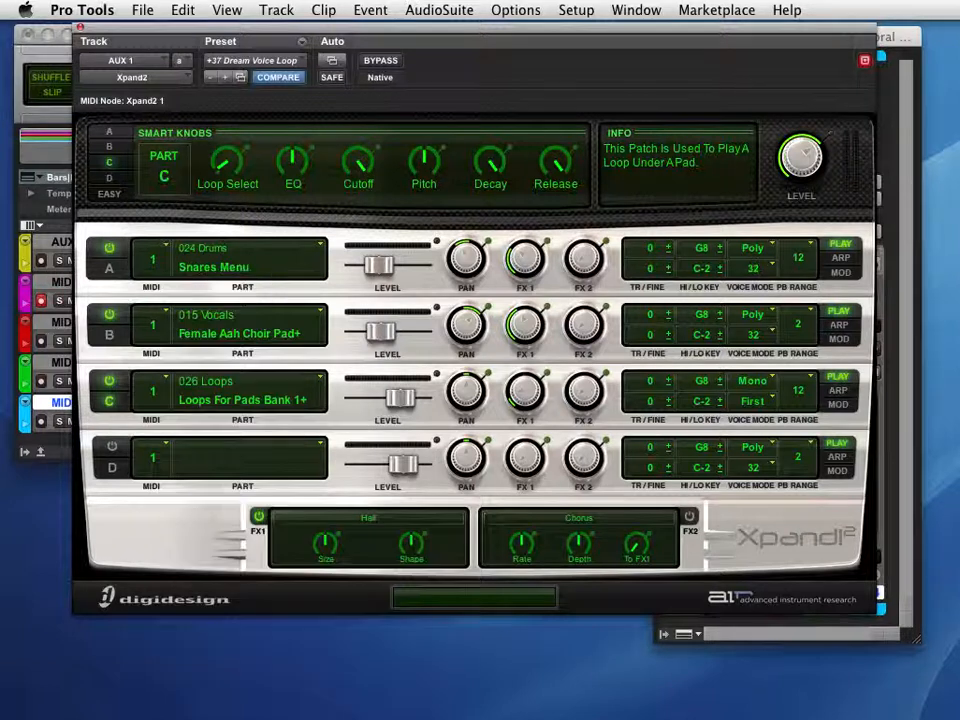
click(317, 316)
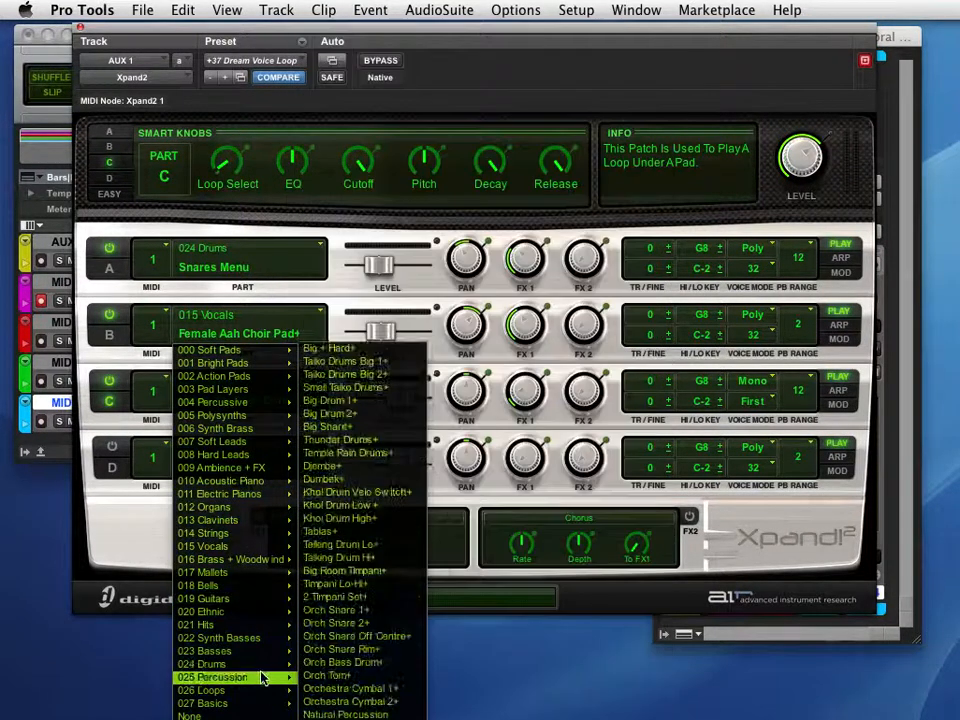
mouse_move(260, 670)
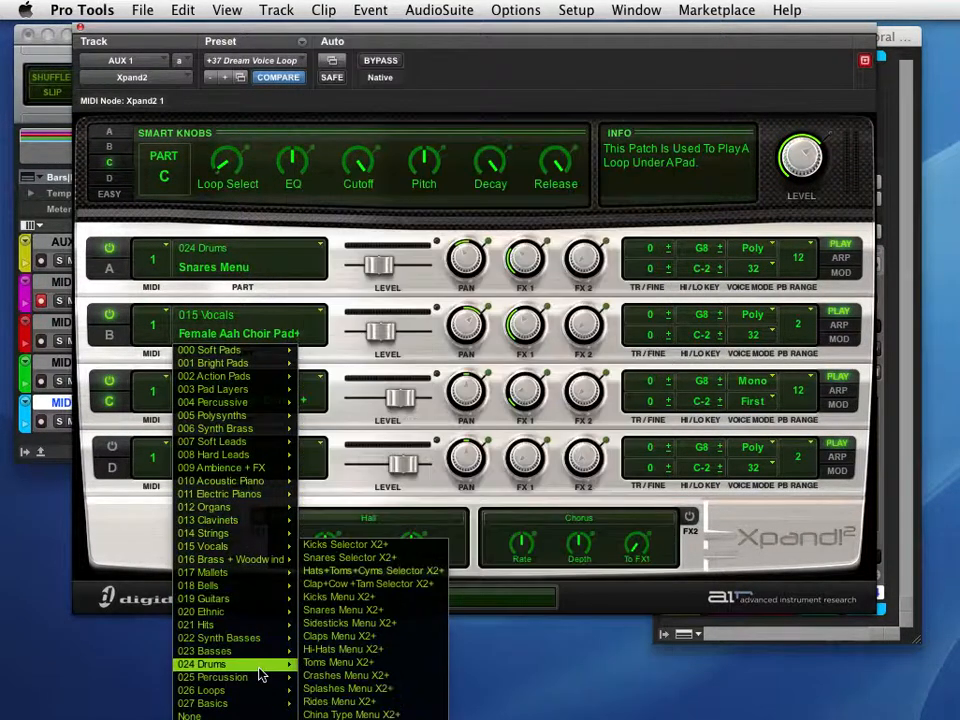
click(348, 689)
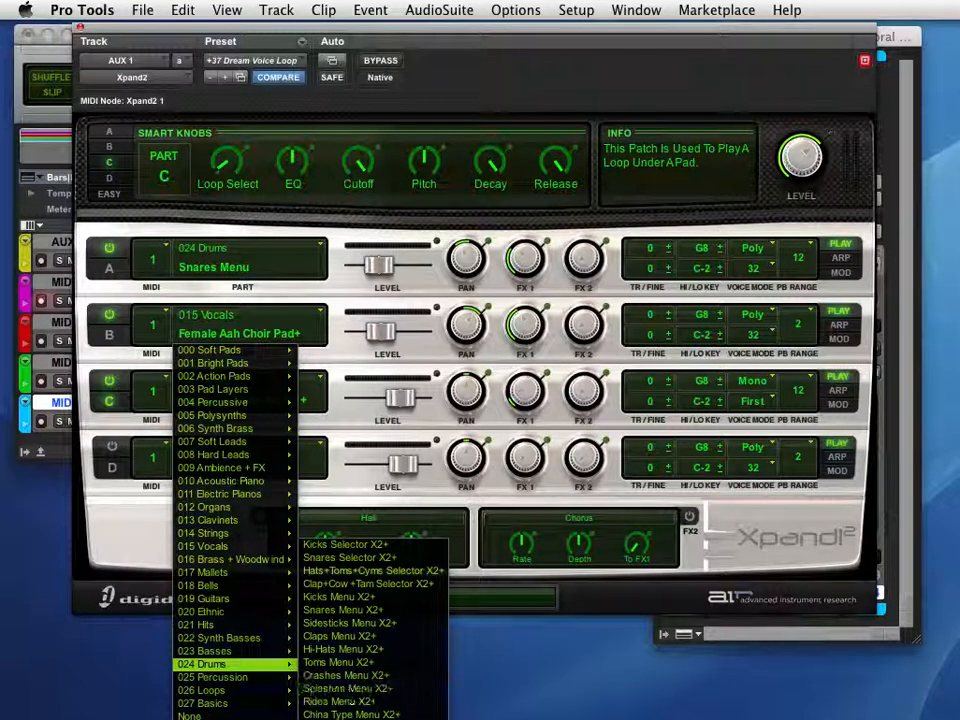
click(340, 597)
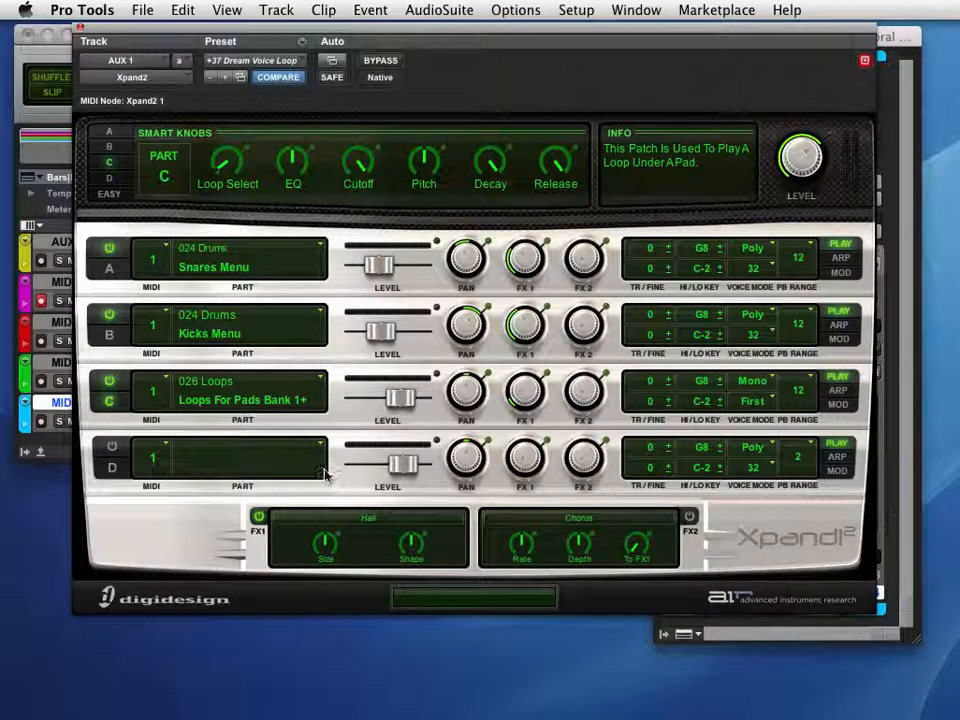
Load the 024 Drums sounds Hi-Hats Menu into part C and Cowbells + Tambs Menu into part D
click(310, 390)
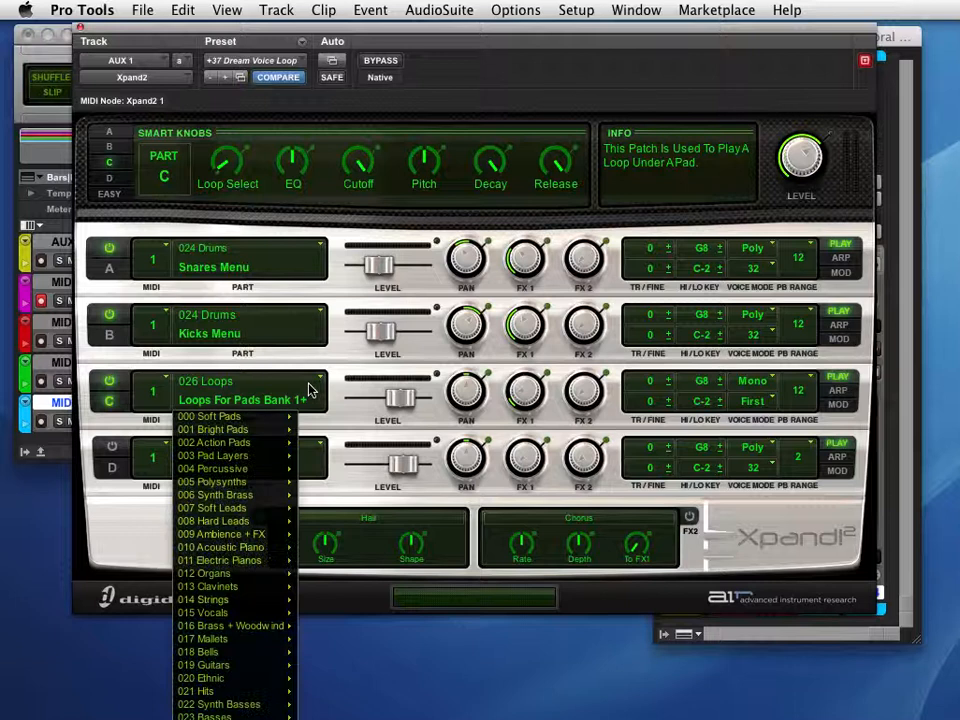
mouse_move(240, 718)
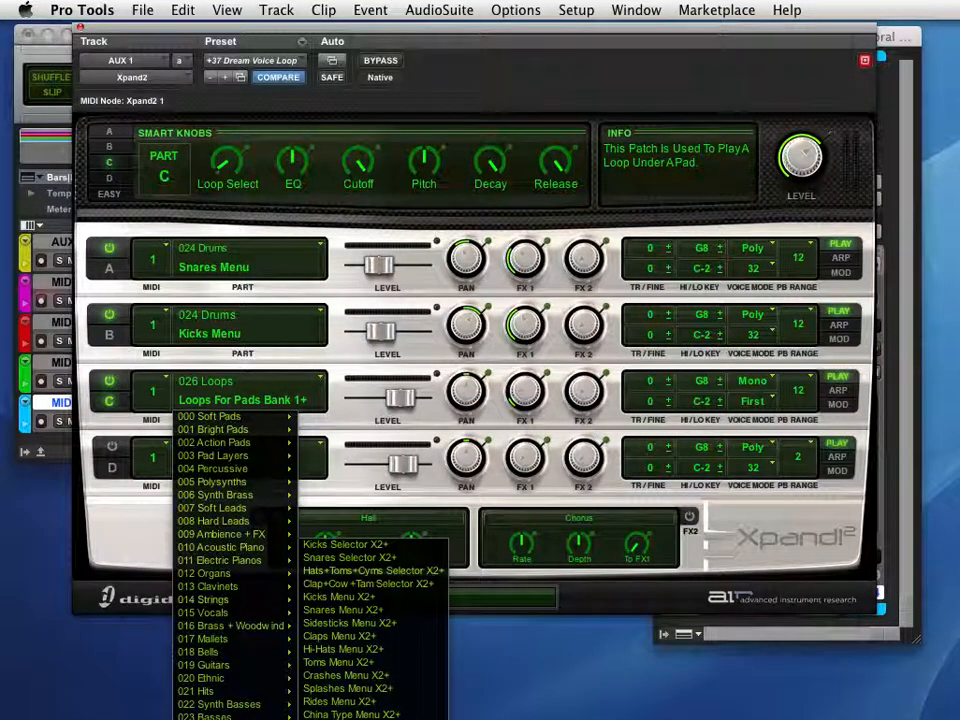
click(343, 648)
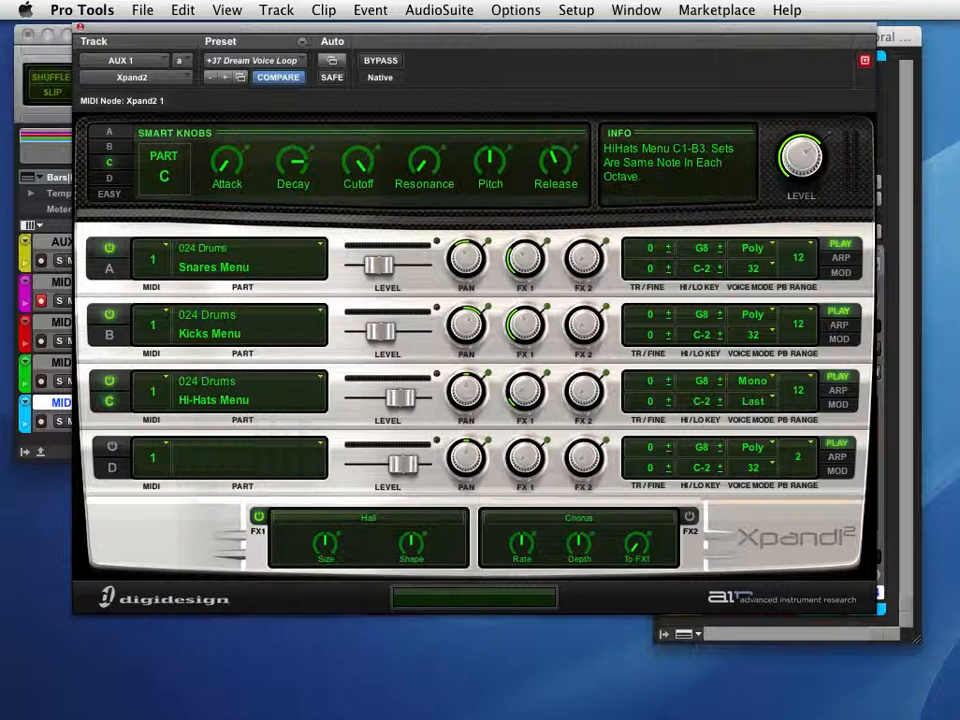
click(320, 449)
mouse_move(235, 719)
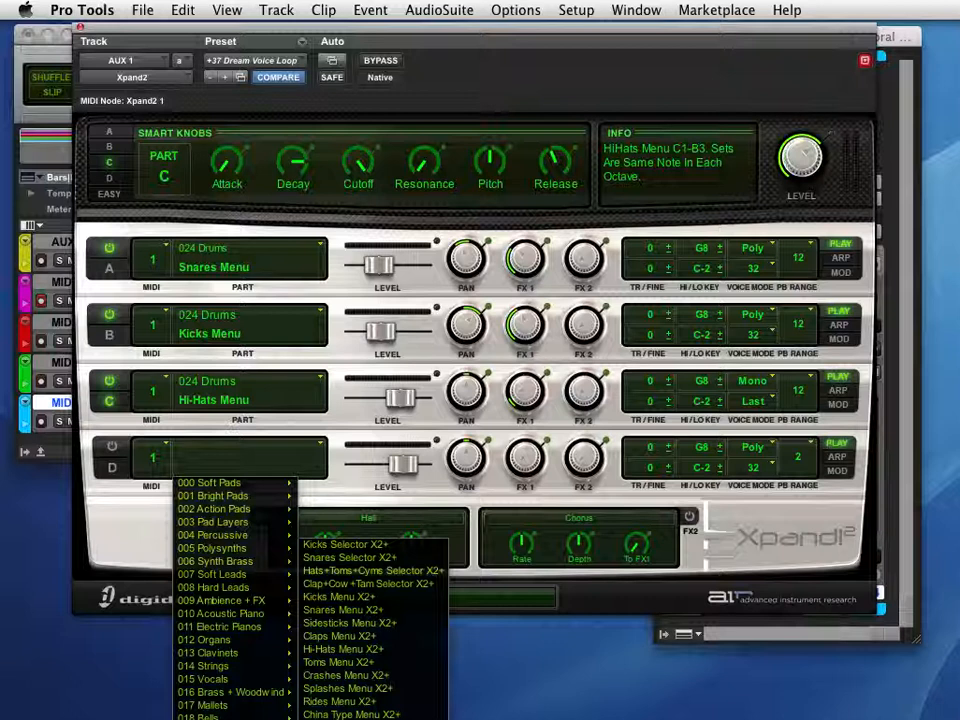
click(350, 719)
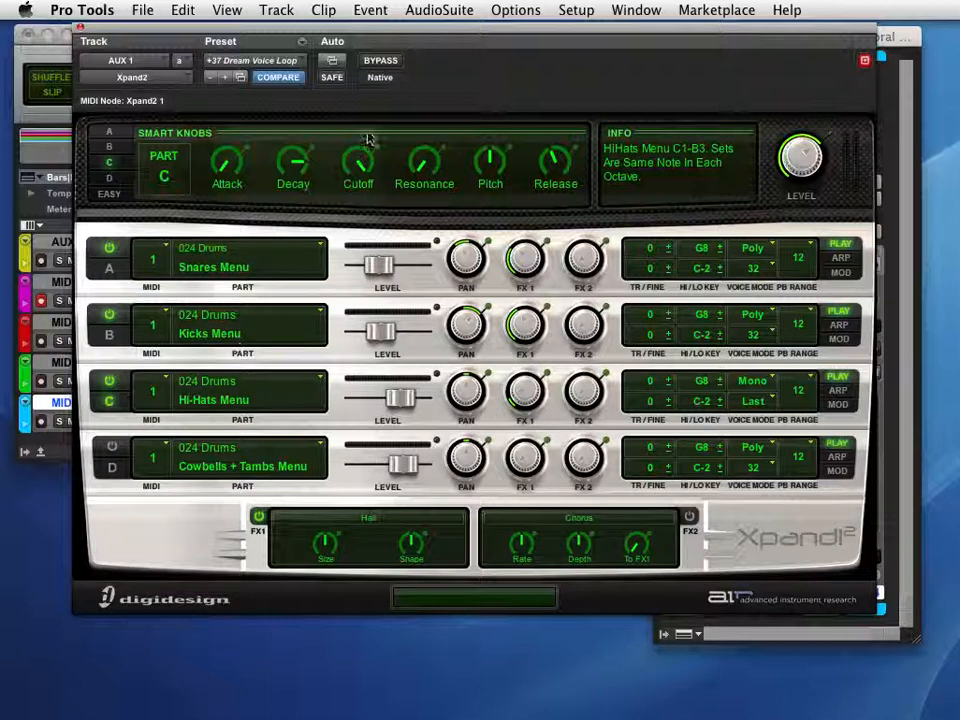
Set the MIDI channels of parts B, C and D to 2, 3 and 4
click(163, 318)
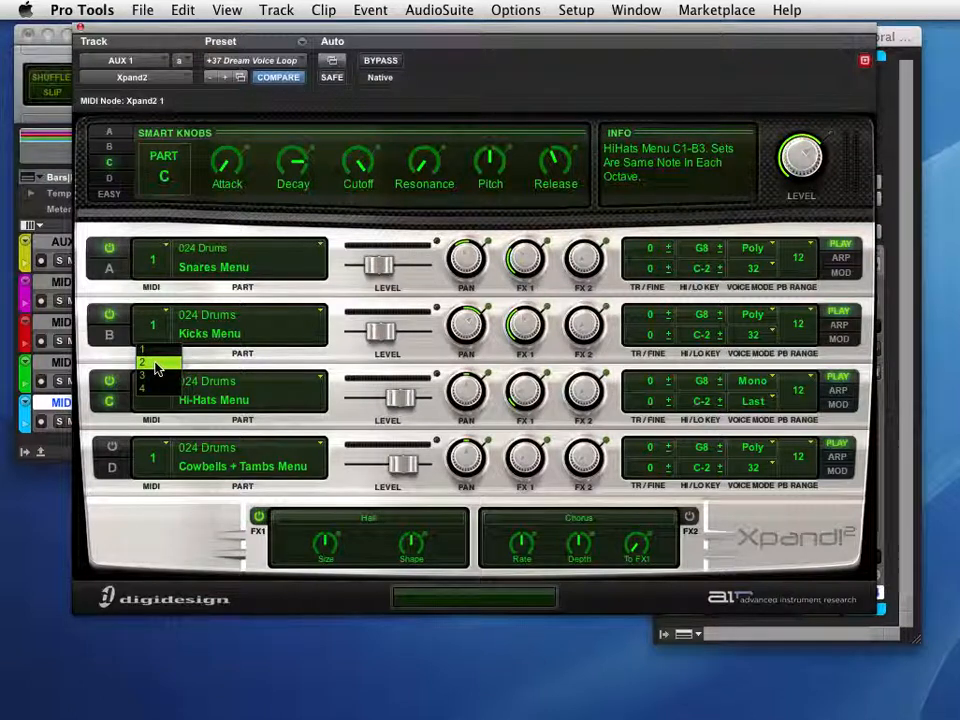
click(150, 360)
click(155, 387)
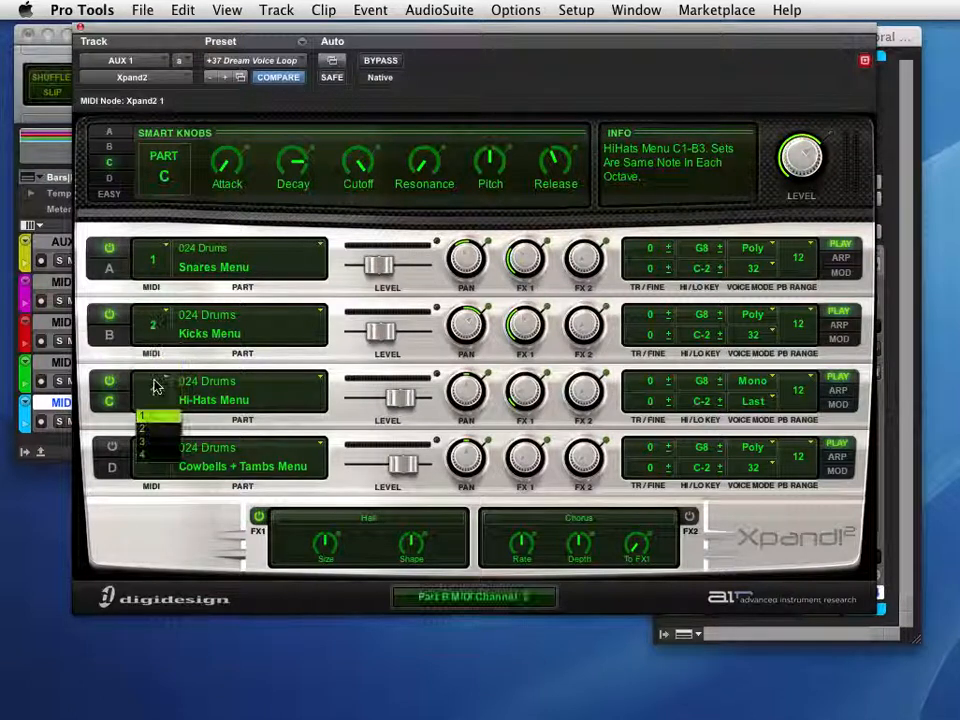
click(150, 441)
click(155, 457)
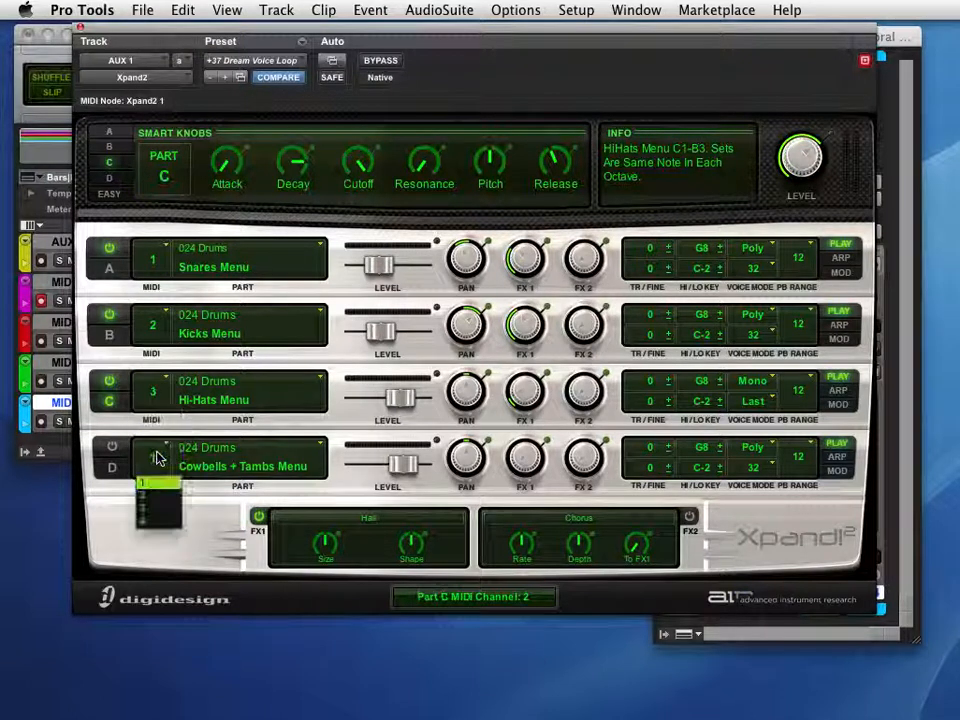
click(145, 526)
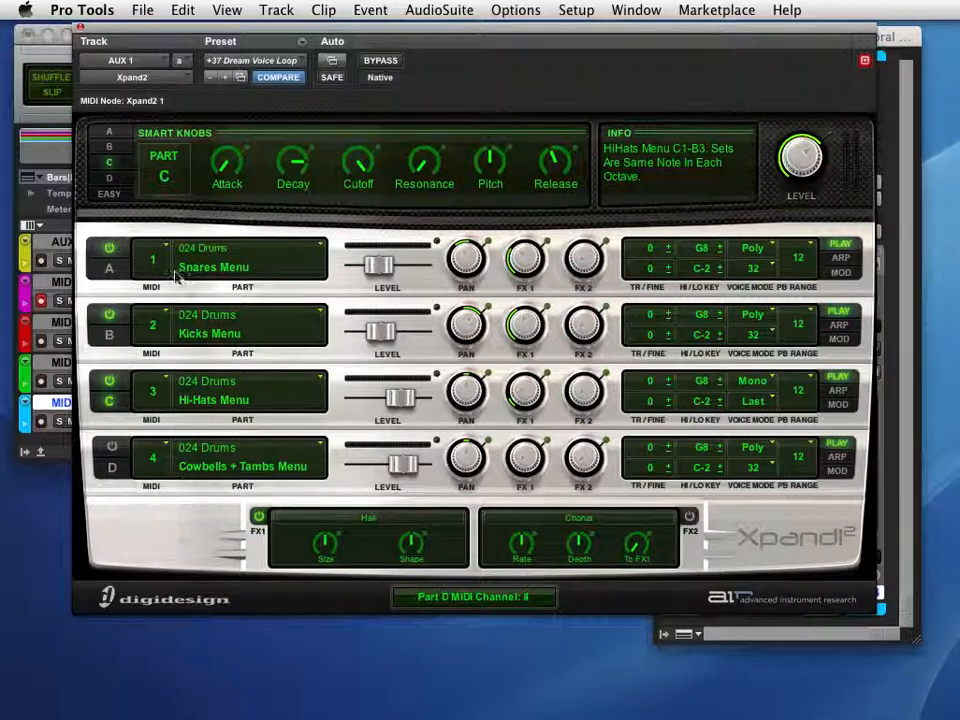
Move the Xpand2 window clear of the mixer and set MIDI 1's output to Xpand2 1, channel-1
drag(243, 30, 577, 50)
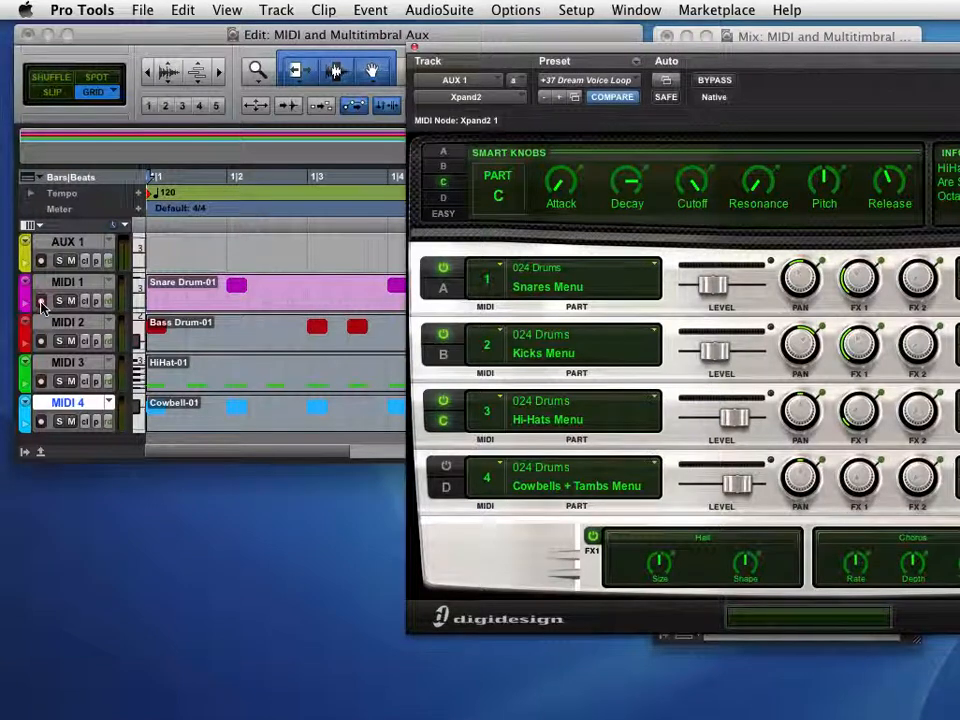
click(580, 55)
drag(580, 55, 287, 489)
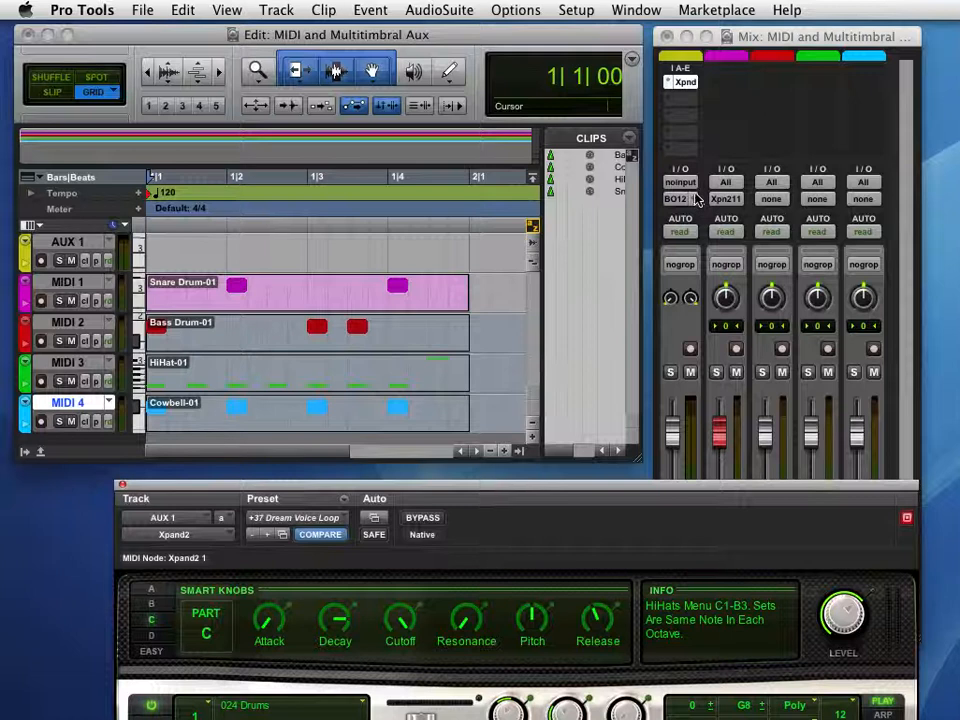
click(740, 203)
mouse_move(800, 200)
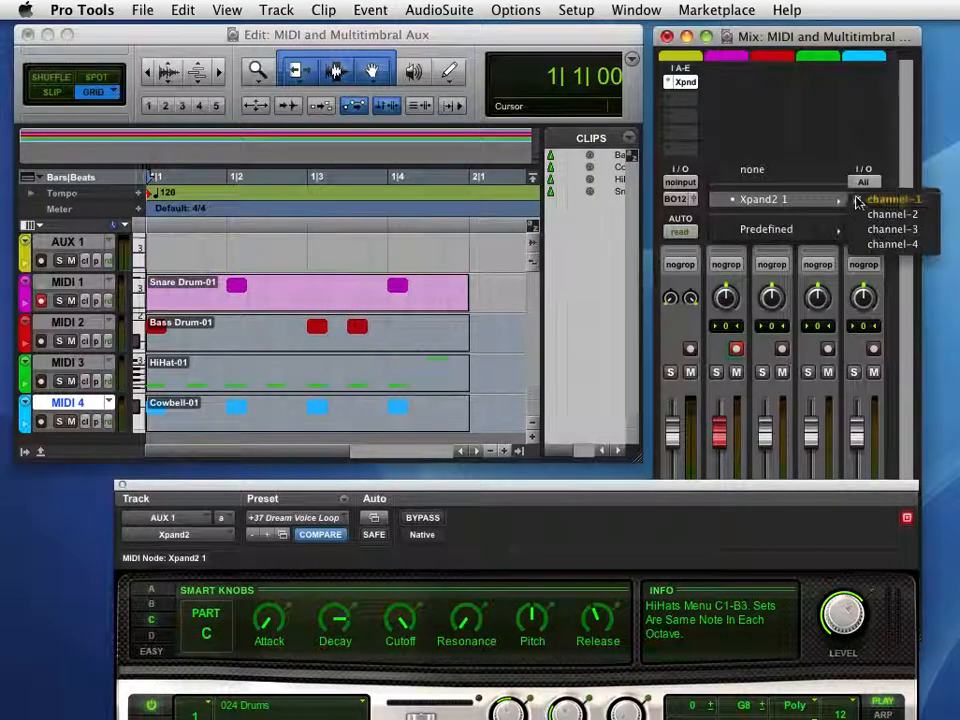
click(858, 200)
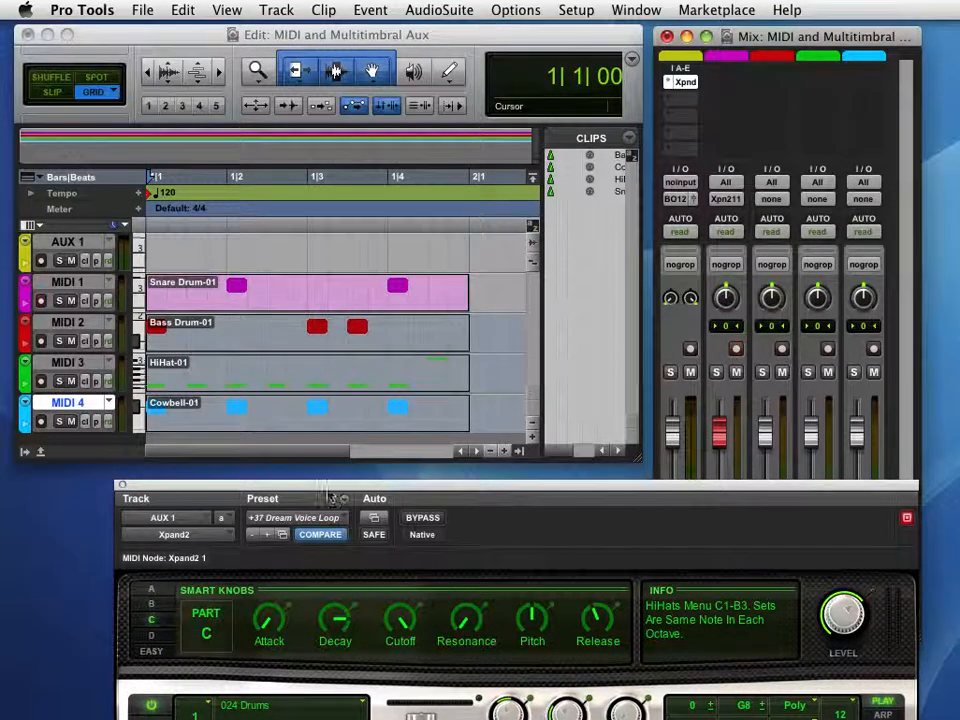
Uncover the Edit window's tracks, show the Transport window and briefly play the session to hear the snare pattern
drag(340, 486, 467, 245)
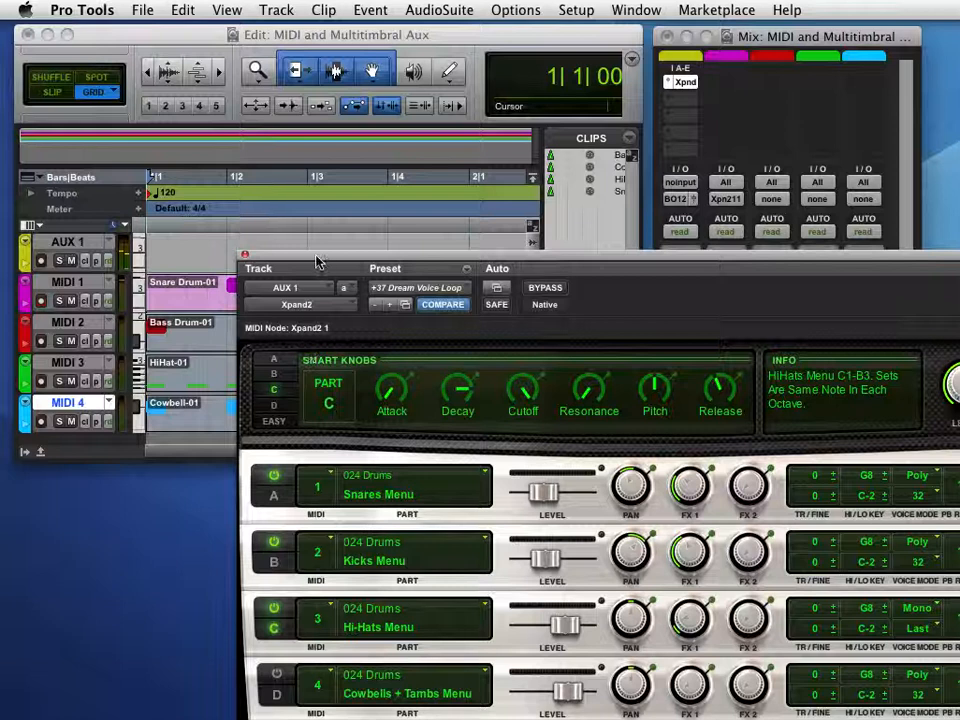
drag(316, 262, 508, 200)
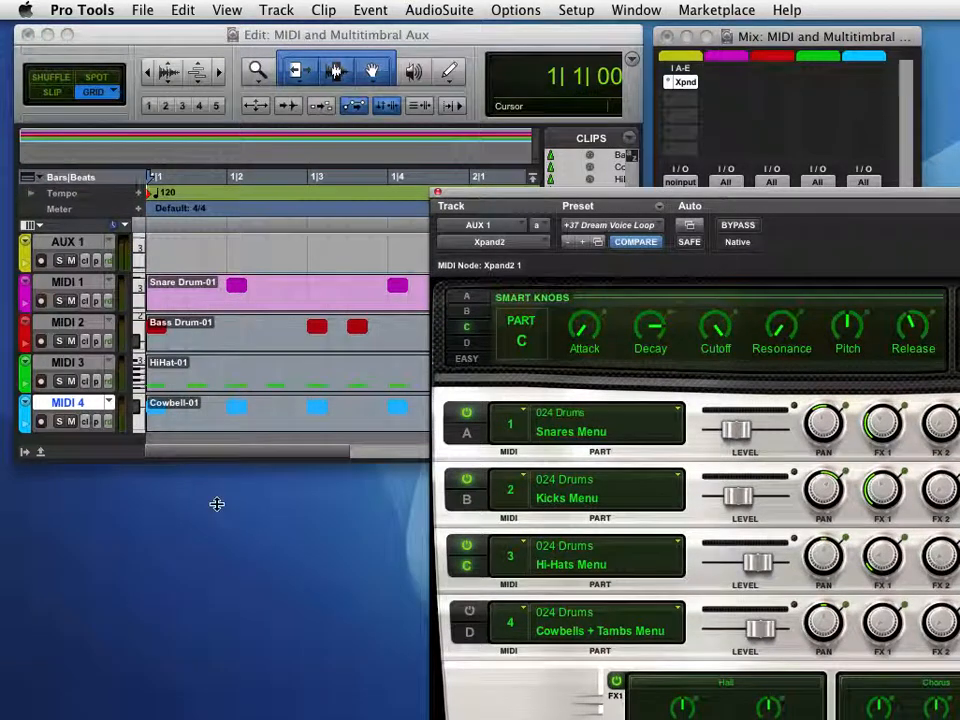
click(41, 301)
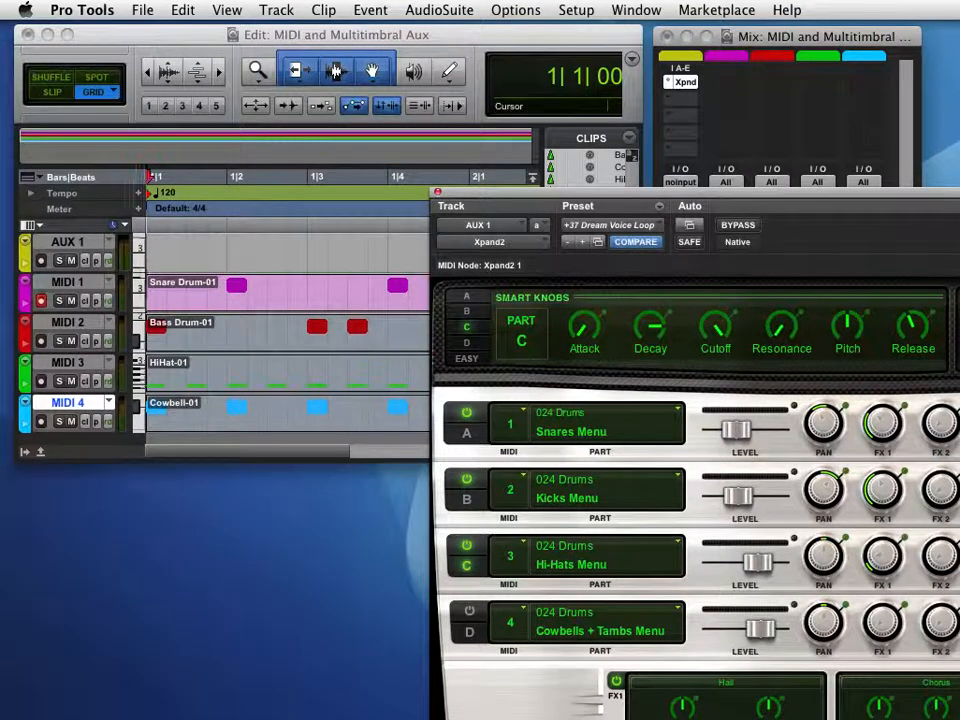
key(super+KP_1)
key(space)
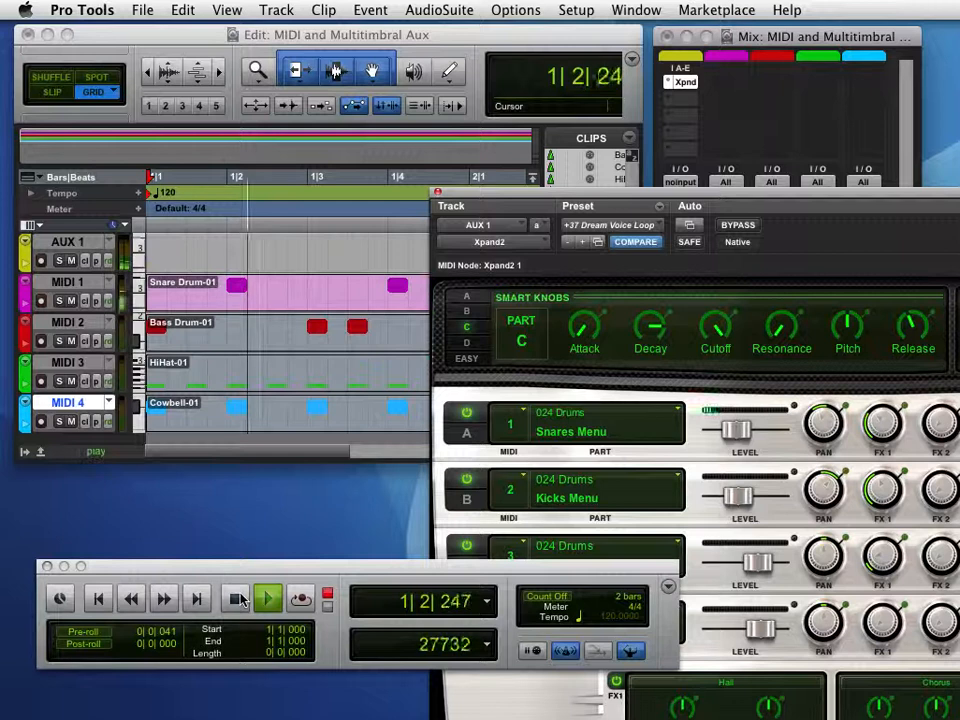
click(236, 598)
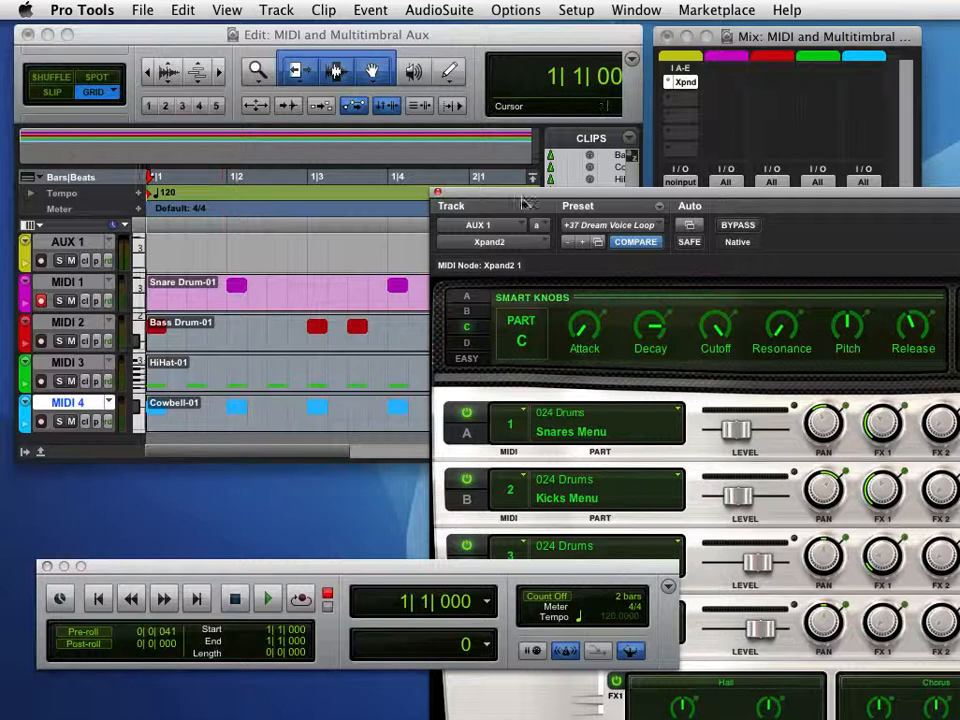
Uncover the mixer's output selectors and route MIDI 2's output to Xpand2 1, channel-2
drag(521, 203, 743, 185)
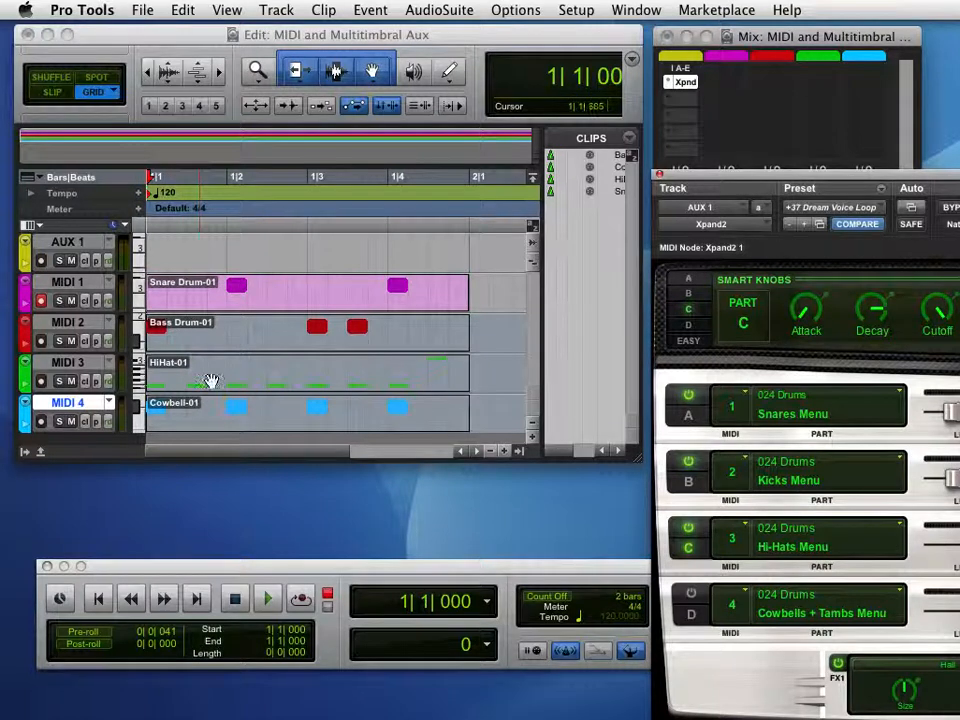
drag(727, 175, 236, 321)
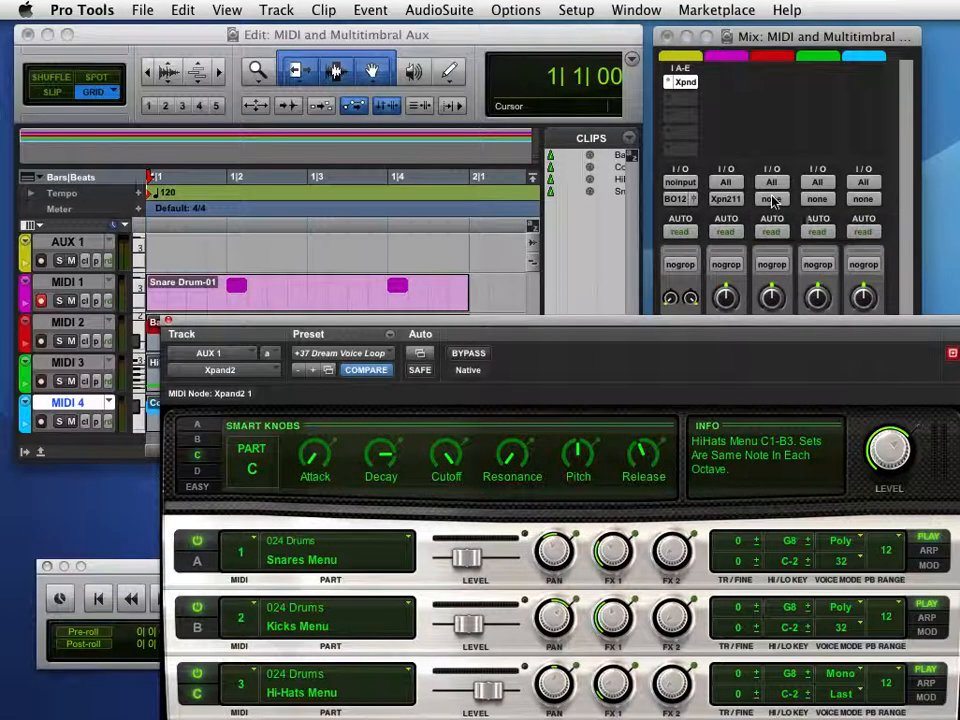
click(772, 199)
mouse_move(787, 228)
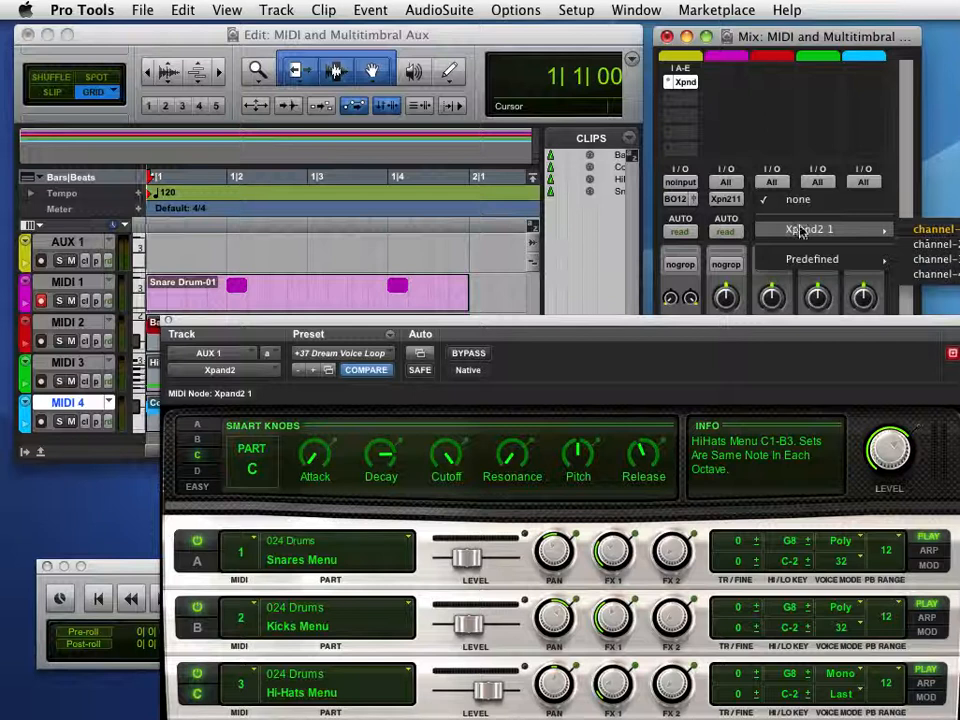
click(922, 245)
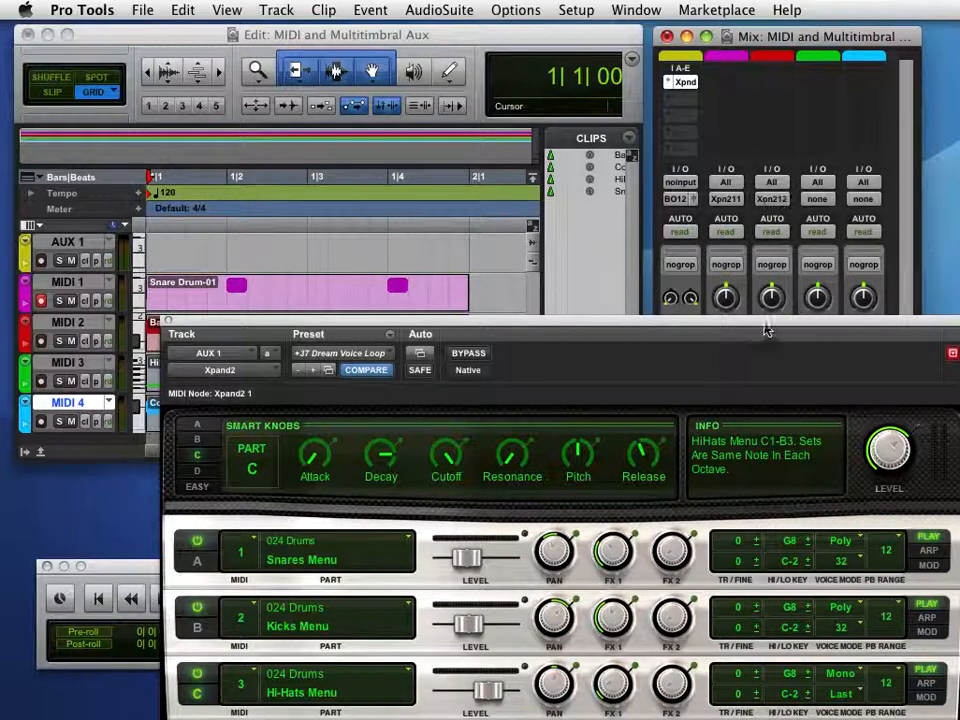
Move the Xpand2 window clear of the mixer and route MIDI 3's output to Xpand2 1, channel-3
drag(765, 330, 709, 645)
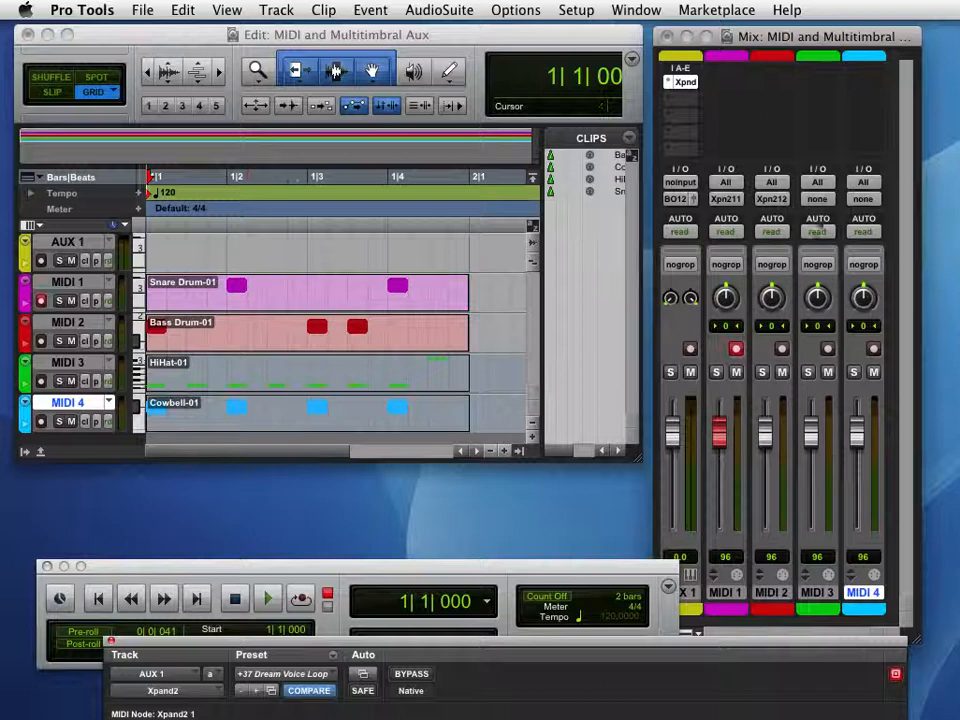
click(817, 198)
mouse_move(835, 229)
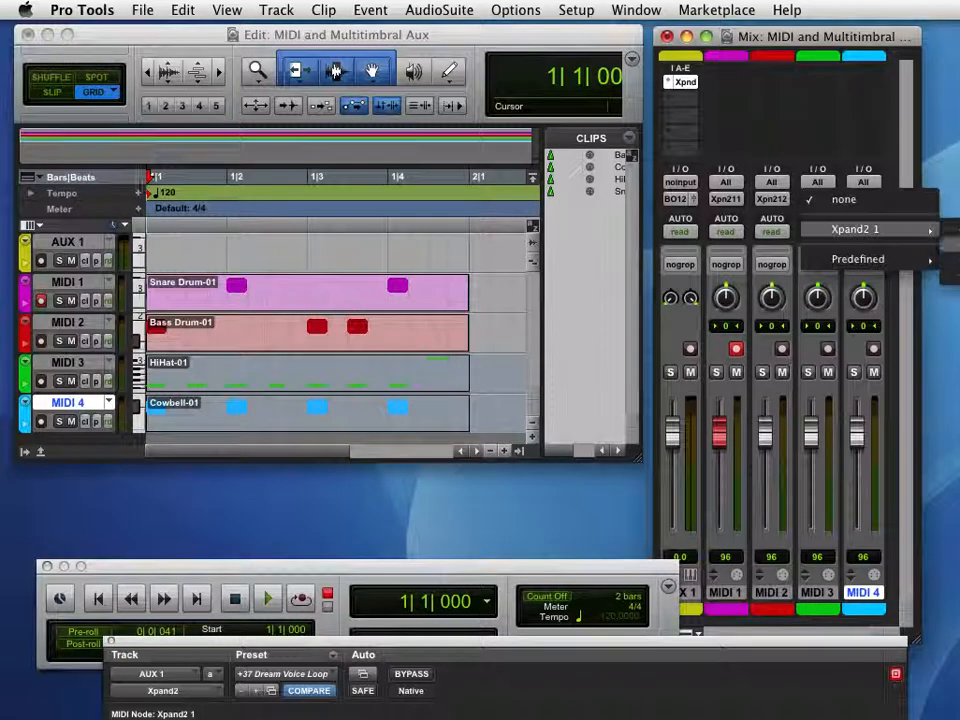
click(950, 243)
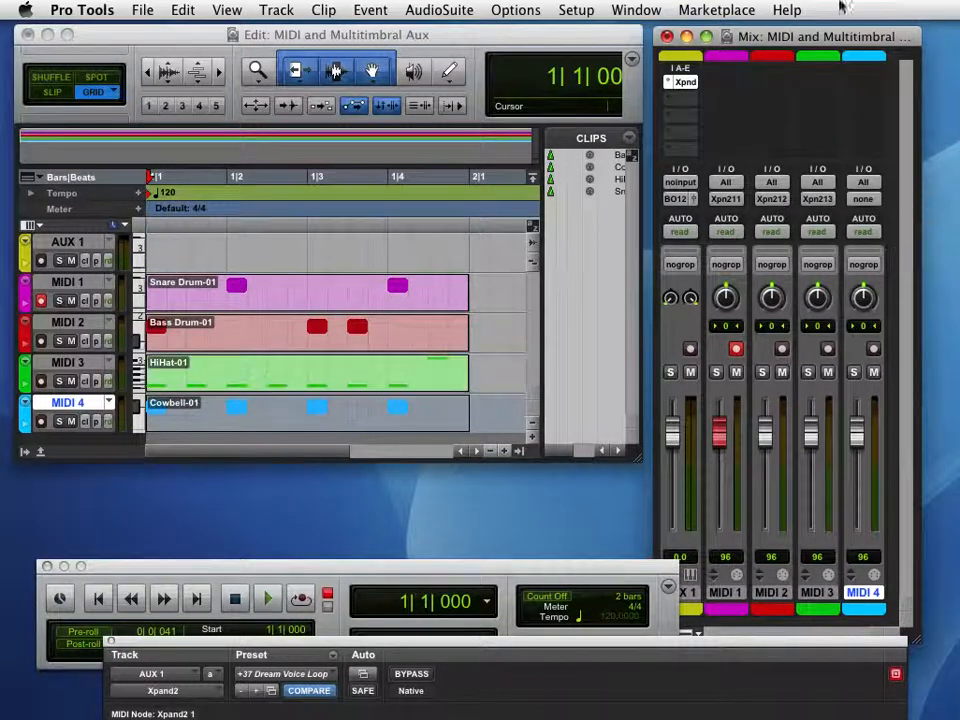
Make room beside the Mix window, route MIDI 4's output to Xpand2 1, channel-4, and return the mixer beside the Edit window
drag(705, 36, 389, 36)
click(546, 198)
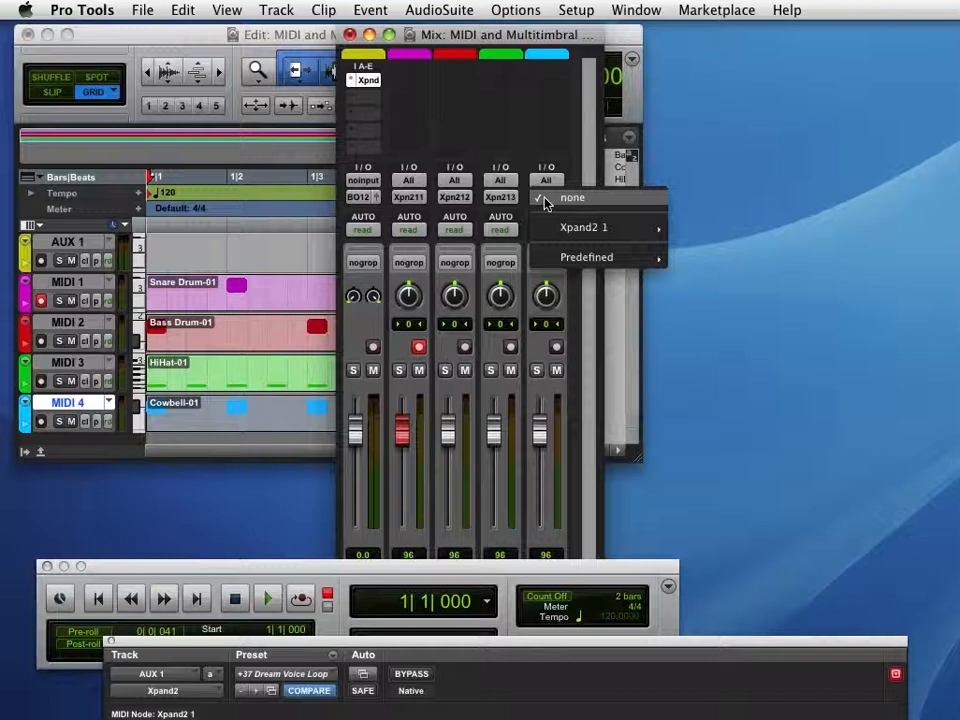
mouse_move(551, 231)
click(700, 272)
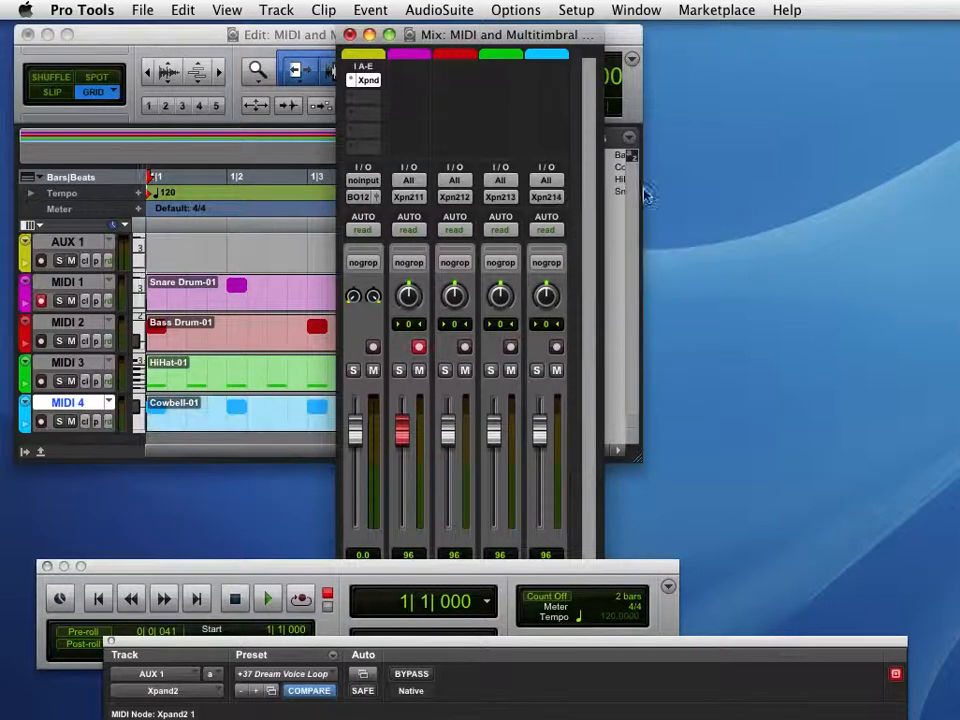
drag(520, 37, 820, 40)
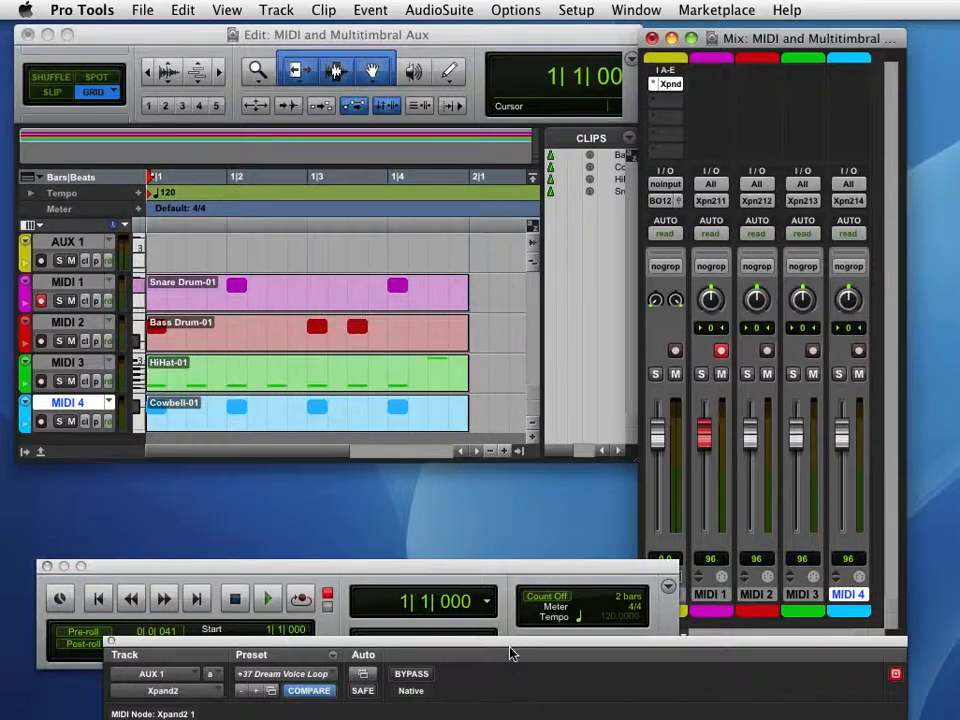
Place Xpand2 beside the track list, record-enable MIDI 3, MIDI 2 and MIDI 4 in turn to audition their parts, and disarm MIDI 4
drag(510, 646, 553, 229)
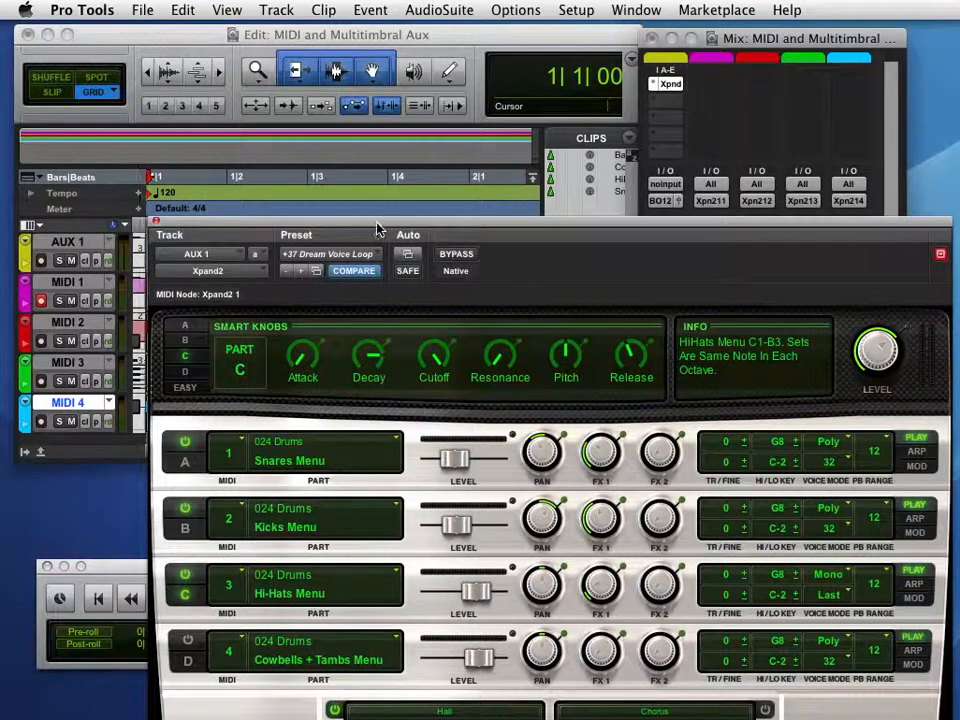
drag(380, 224, 561, 136)
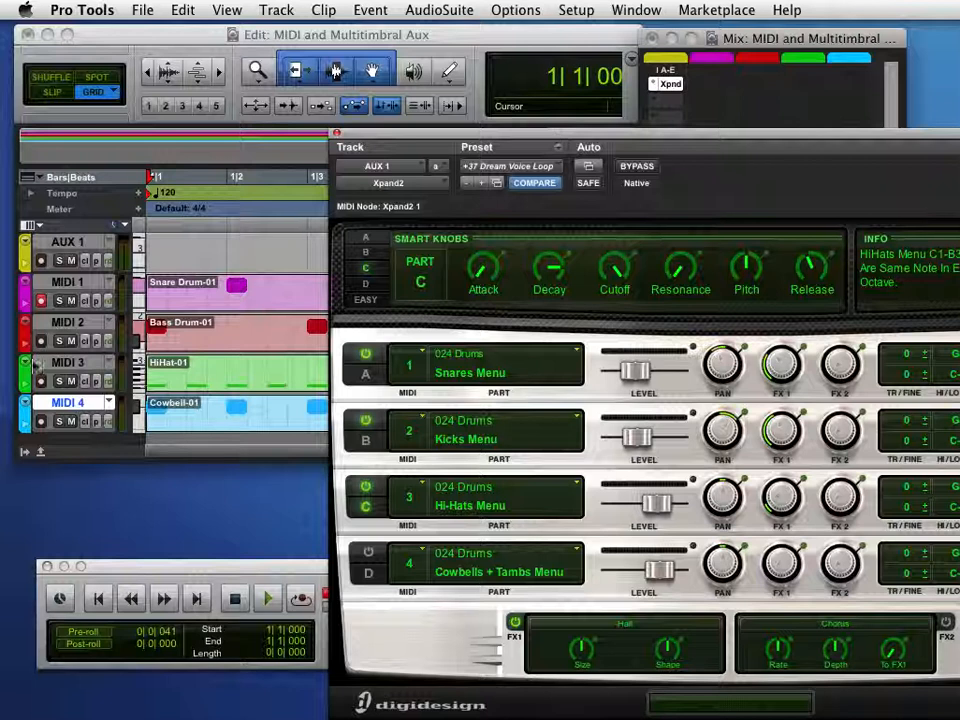
click(40, 383)
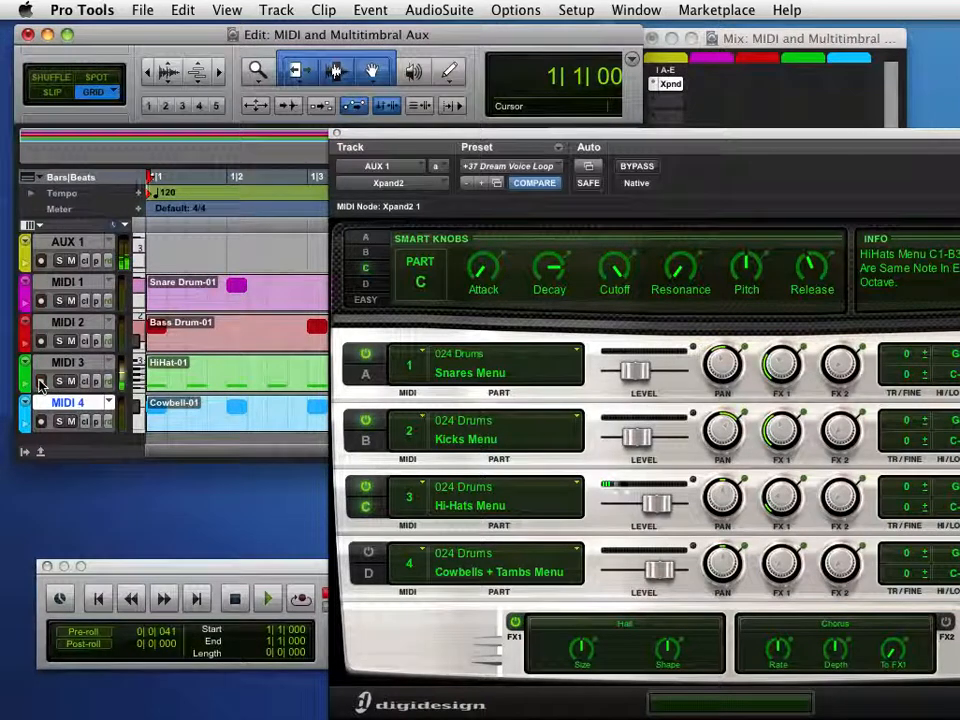
click(40, 342)
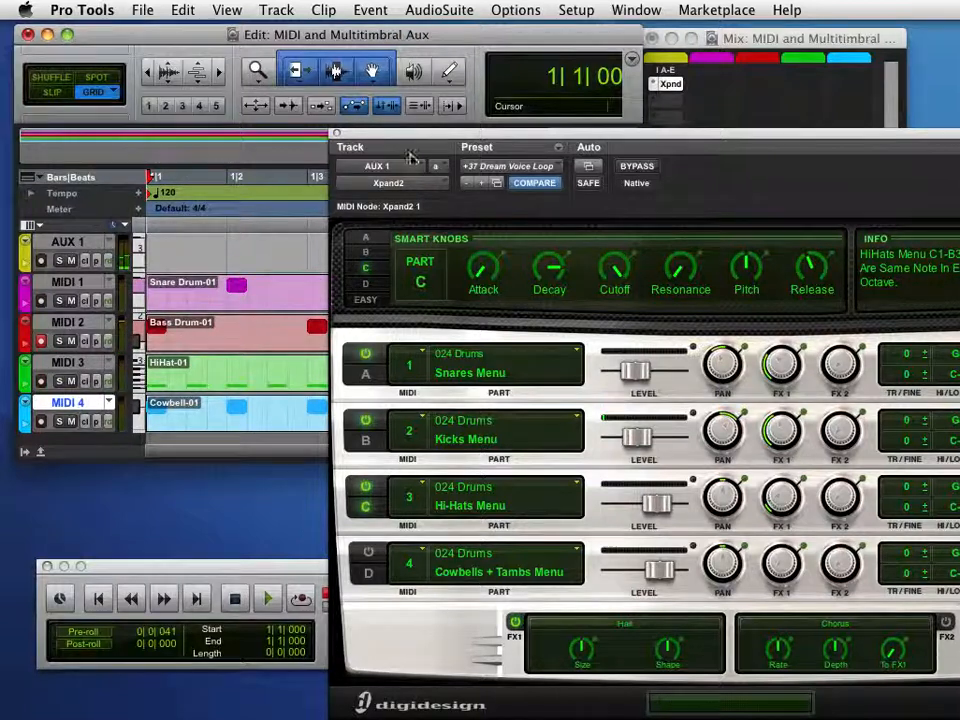
click(41, 423)
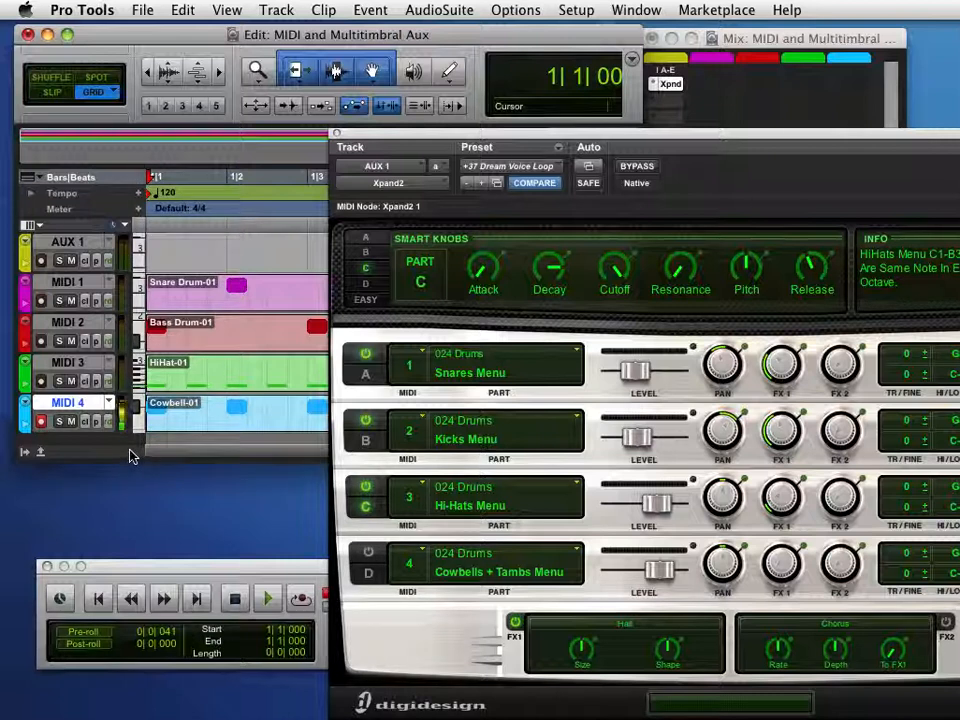
click(41, 423)
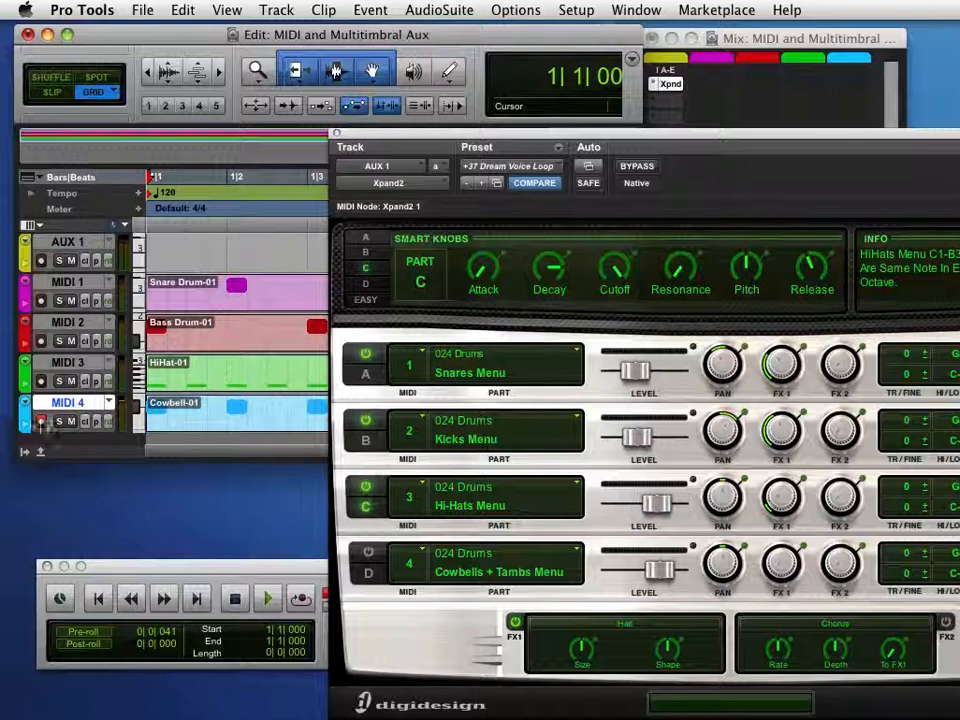
Arrange the Xpand2 and Transport windows below the tracks and briefly play the session to hear all four drum parts together
drag(400, 137, 563, 262)
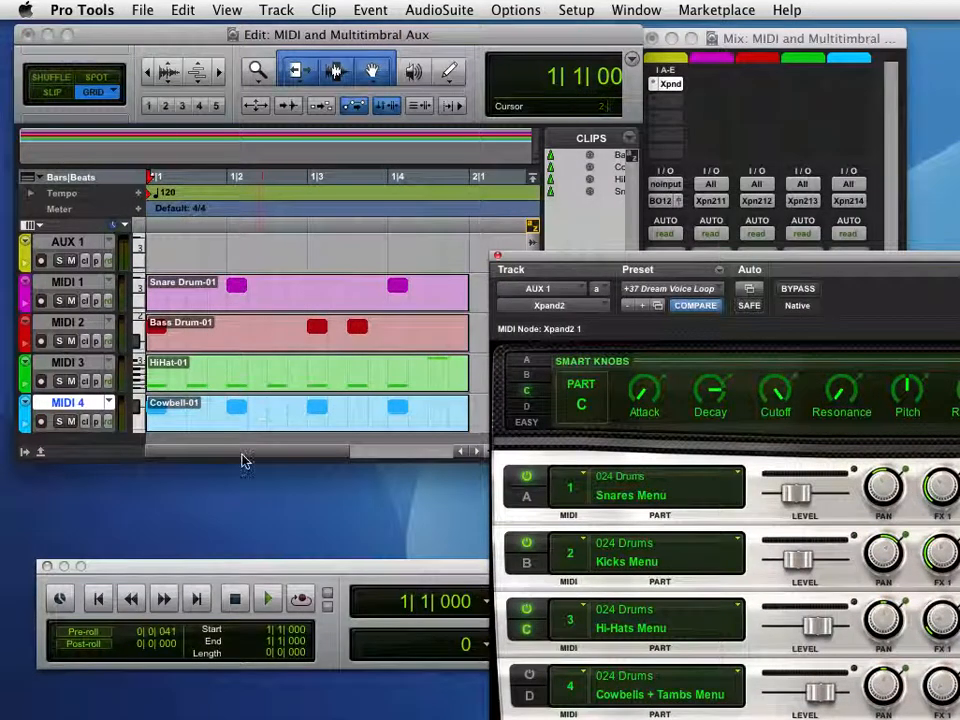
drag(660, 260, 227, 607)
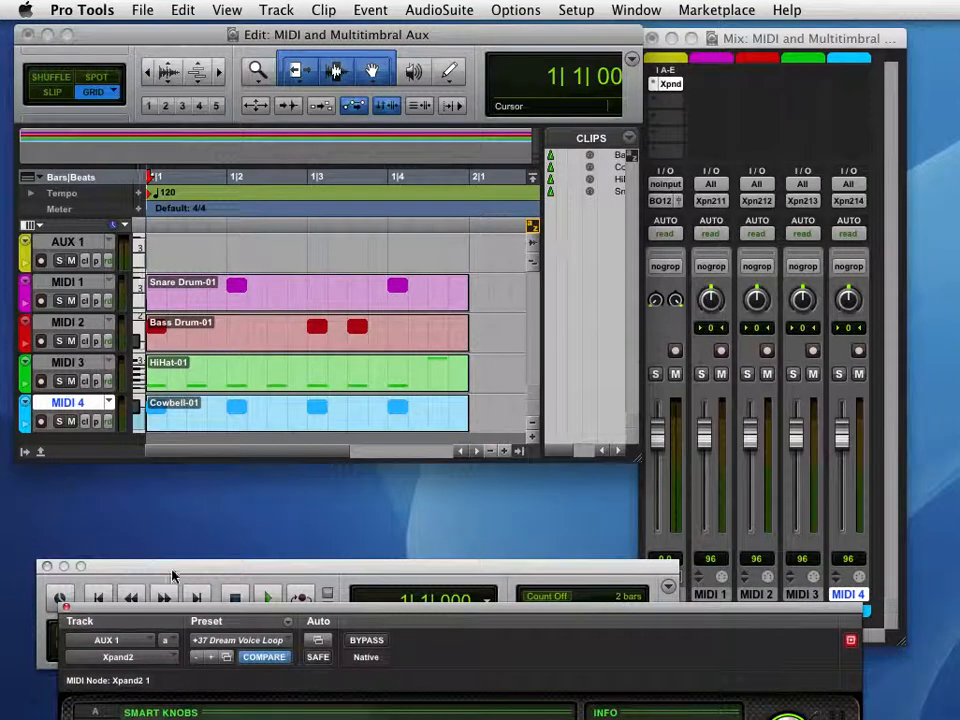
drag(172, 576, 140, 500)
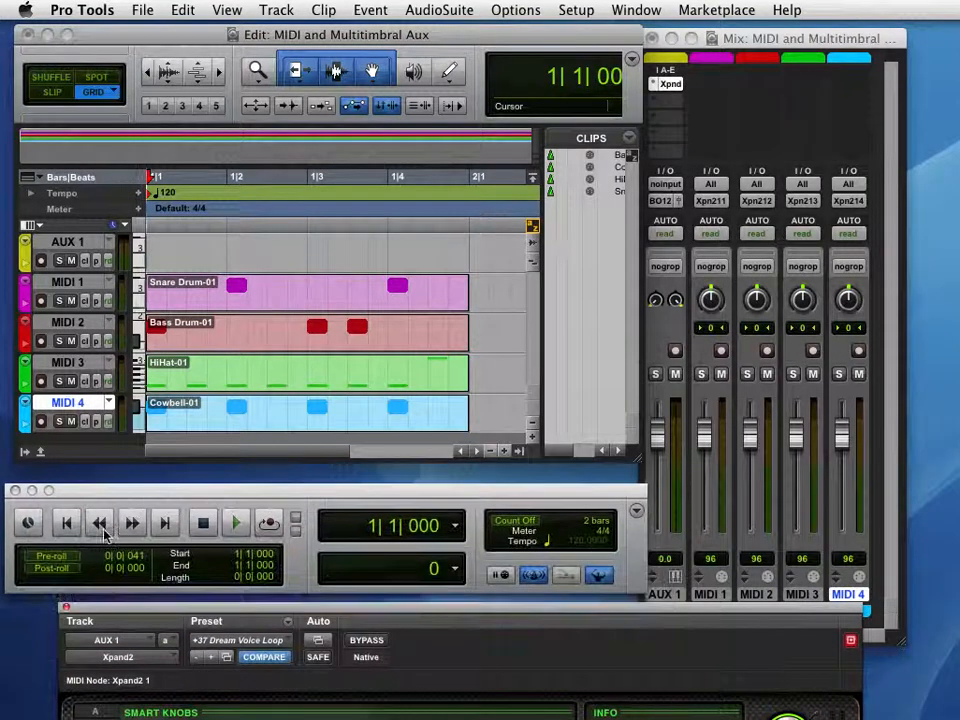
click(227, 528)
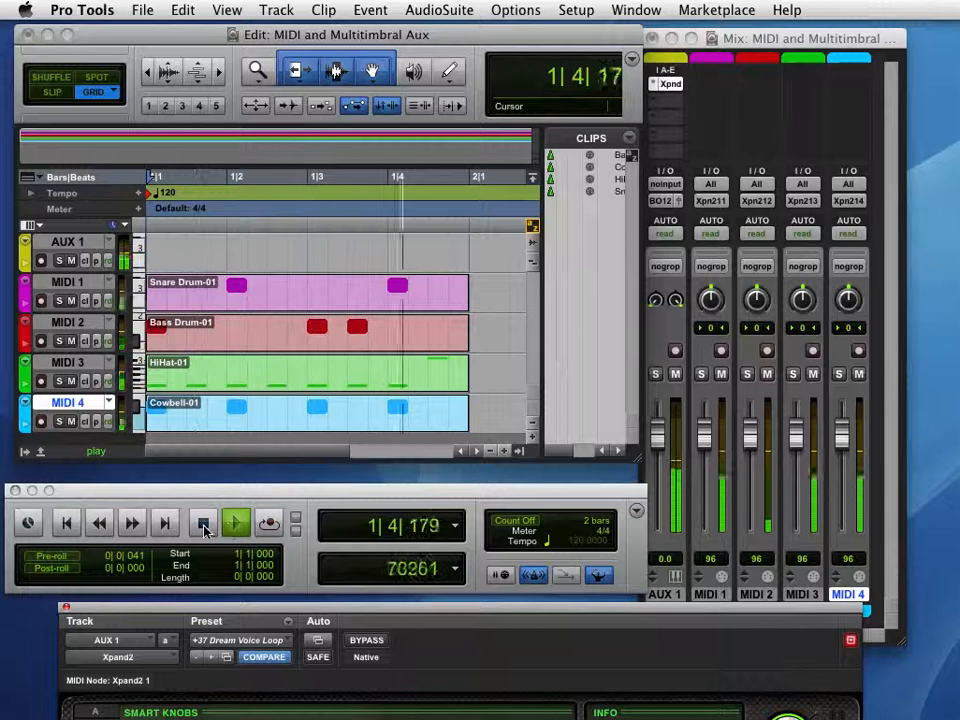
click(204, 526)
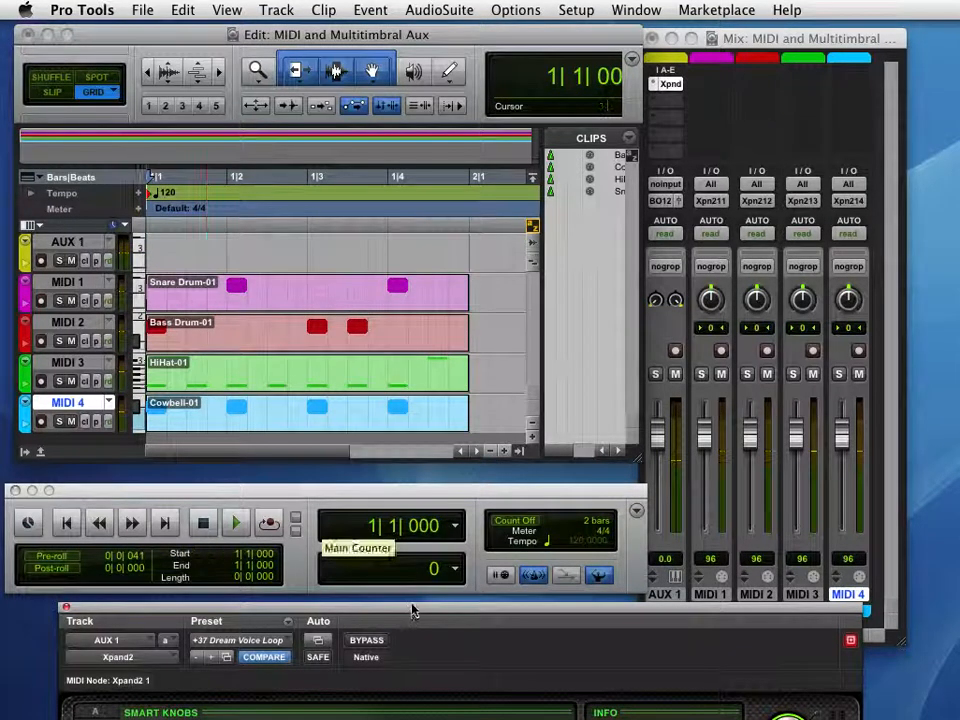
Bring the whole Xpand2 window into view to review its four drum parts and their MIDI channels
drag(408, 613, 432, 151)
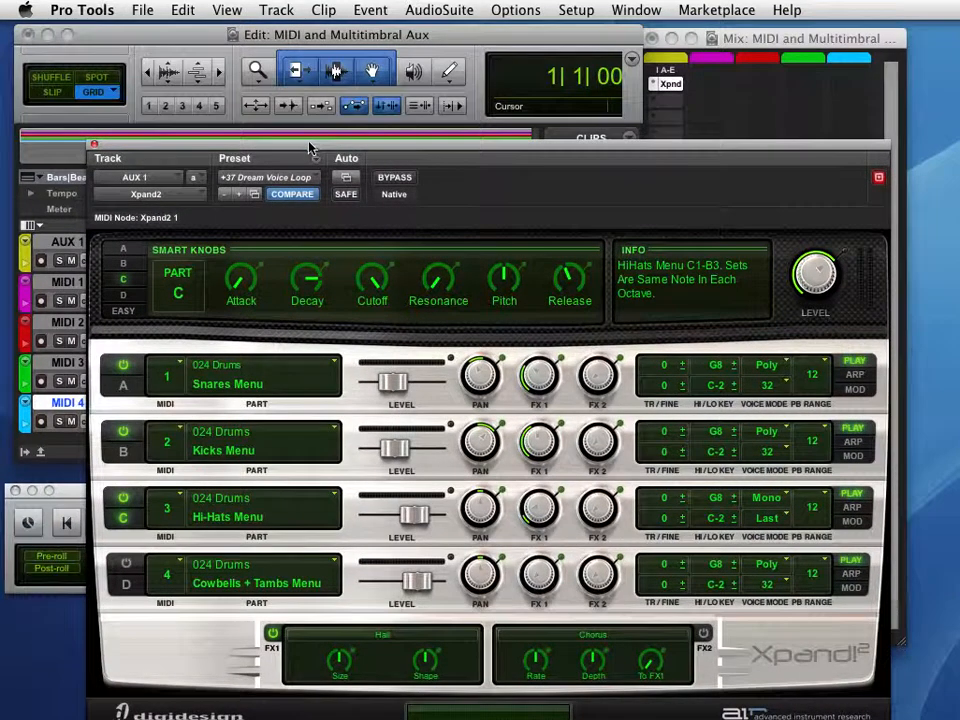
drag(313, 144, 620, 152)
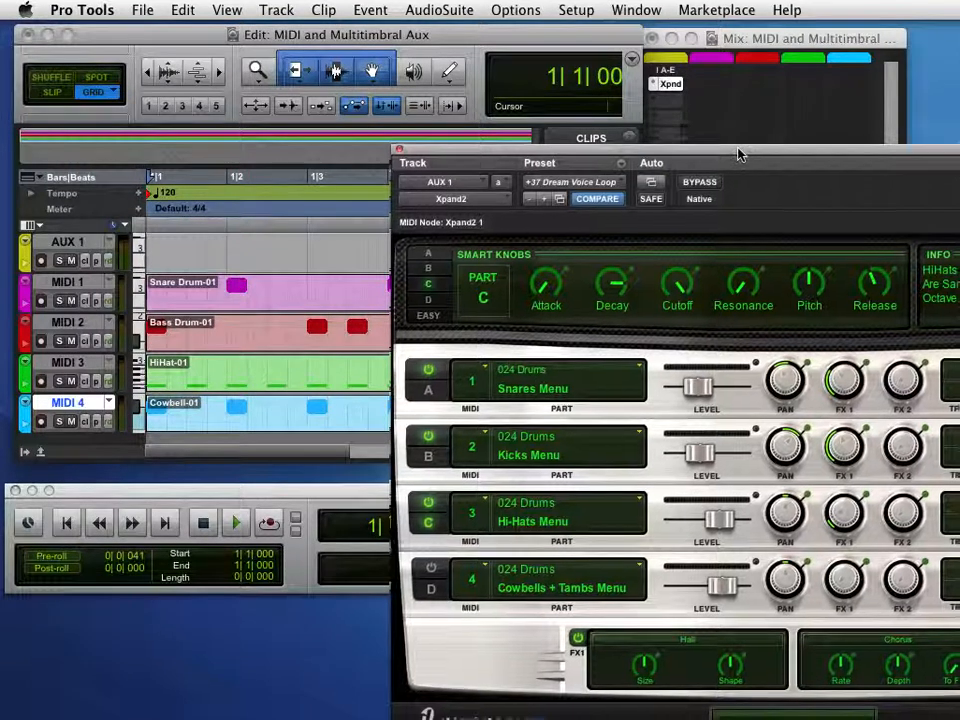
drag(740, 152, 662, 87)
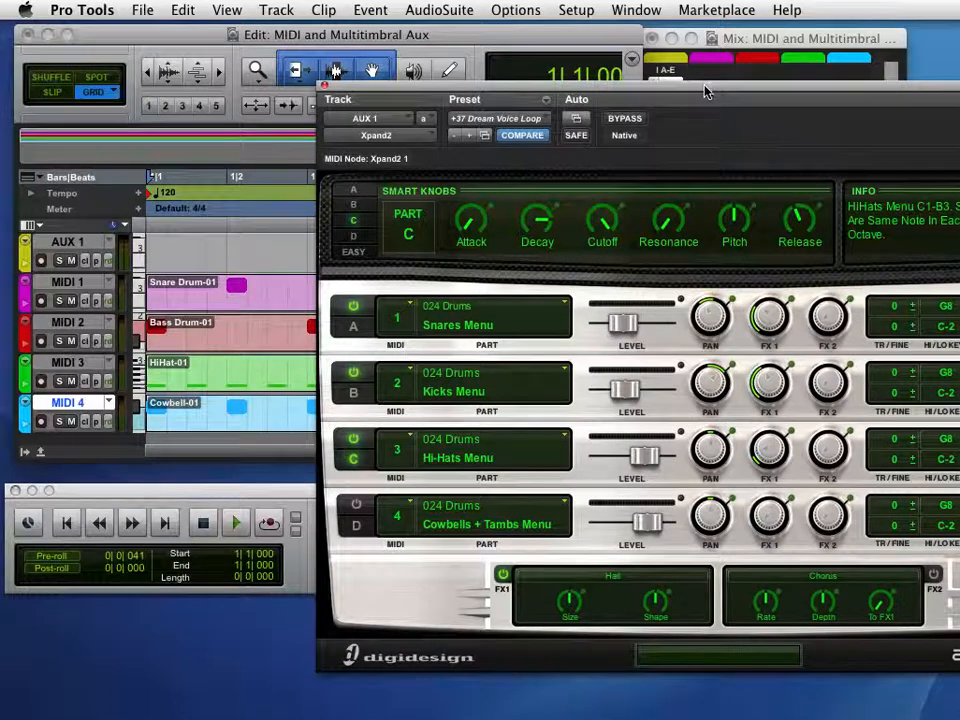
drag(703, 90, 487, 45)
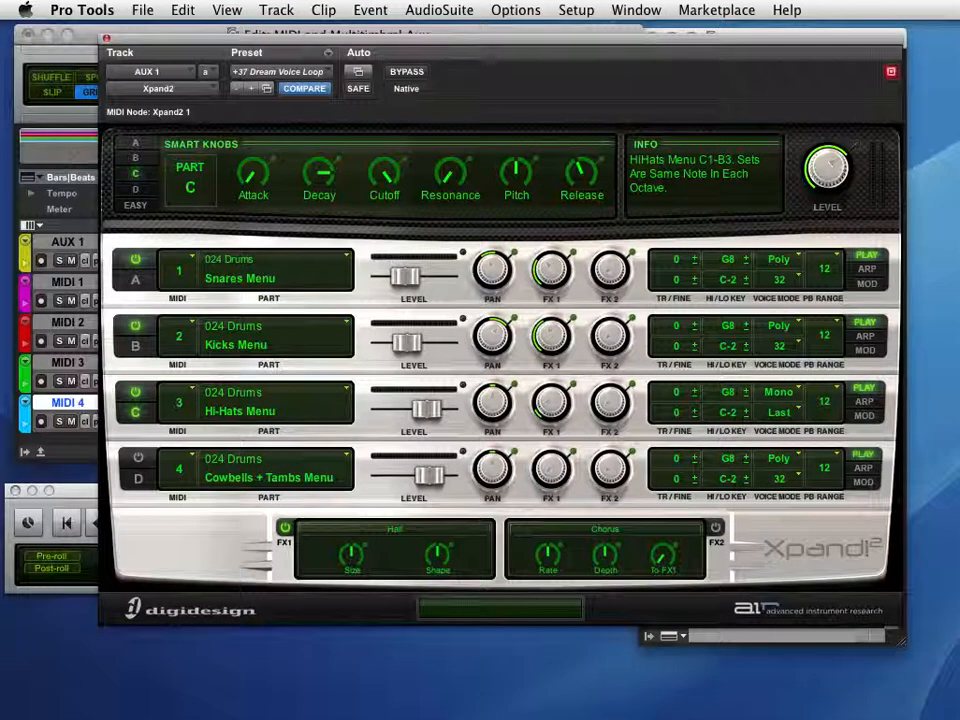